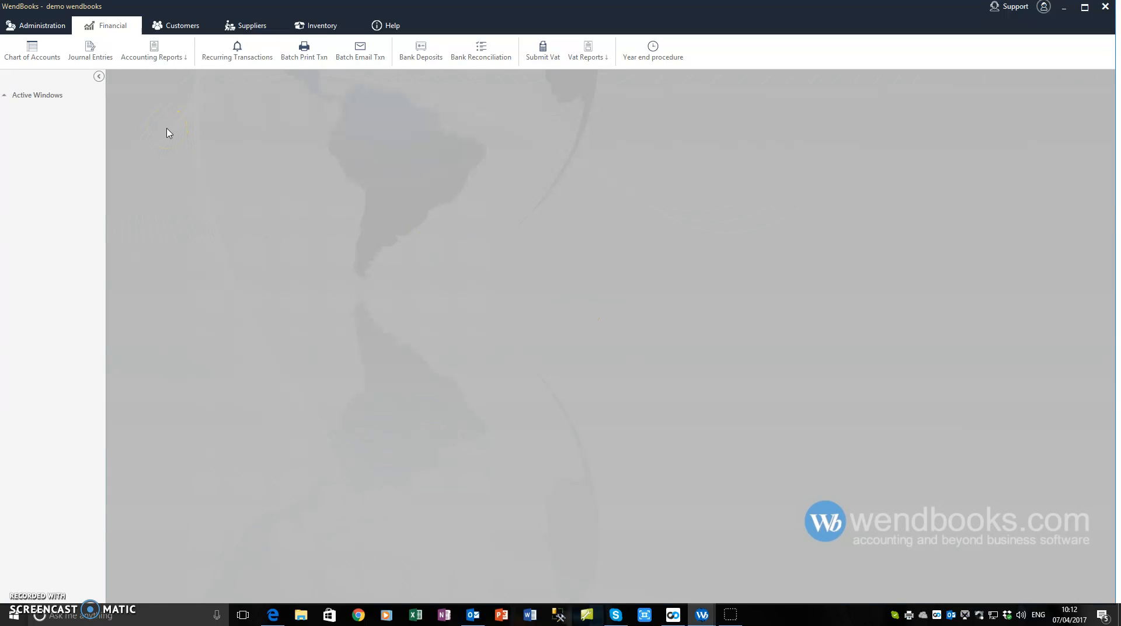
List all 27 SALES PRODUCTS 2 transactions by setting the date range to All Dates.
left_click(34, 54)
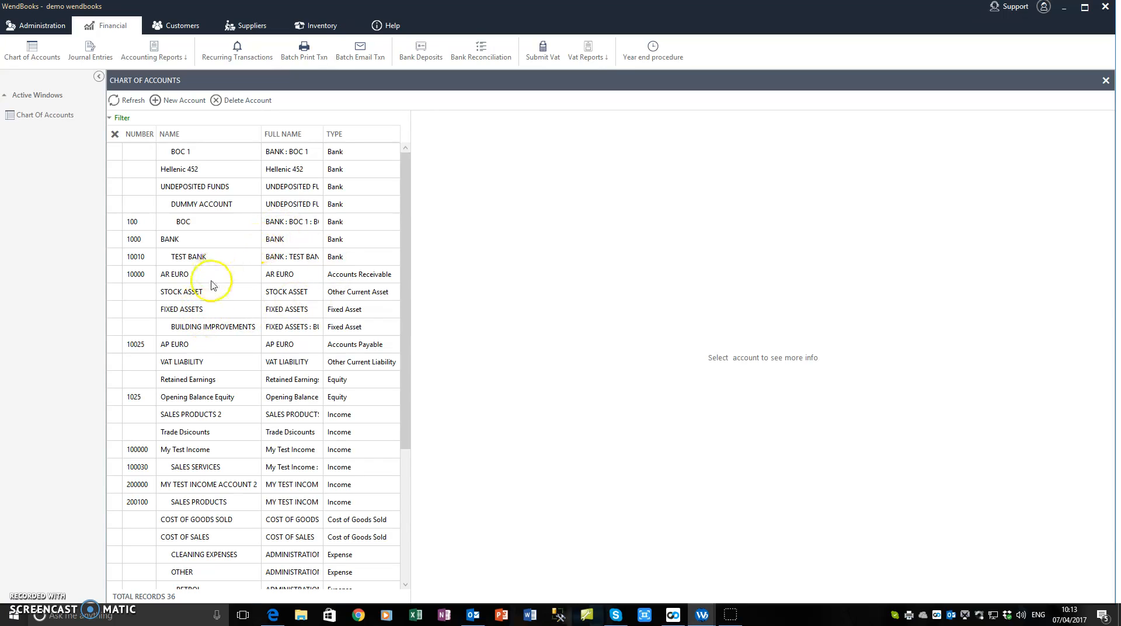
left_click(205, 420)
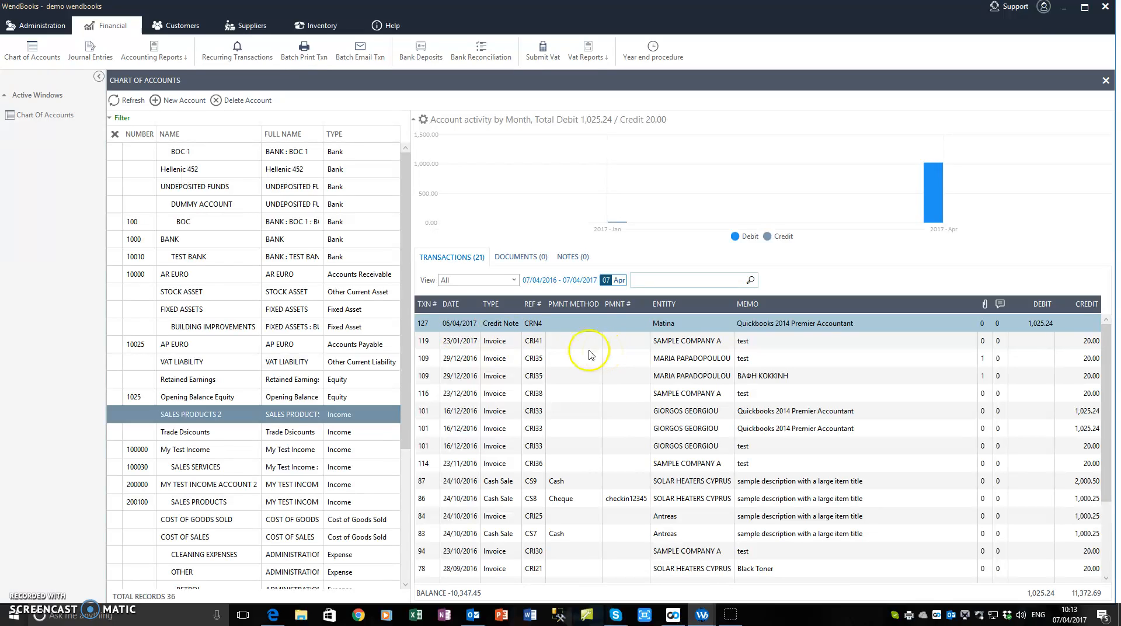
left_click(576, 409)
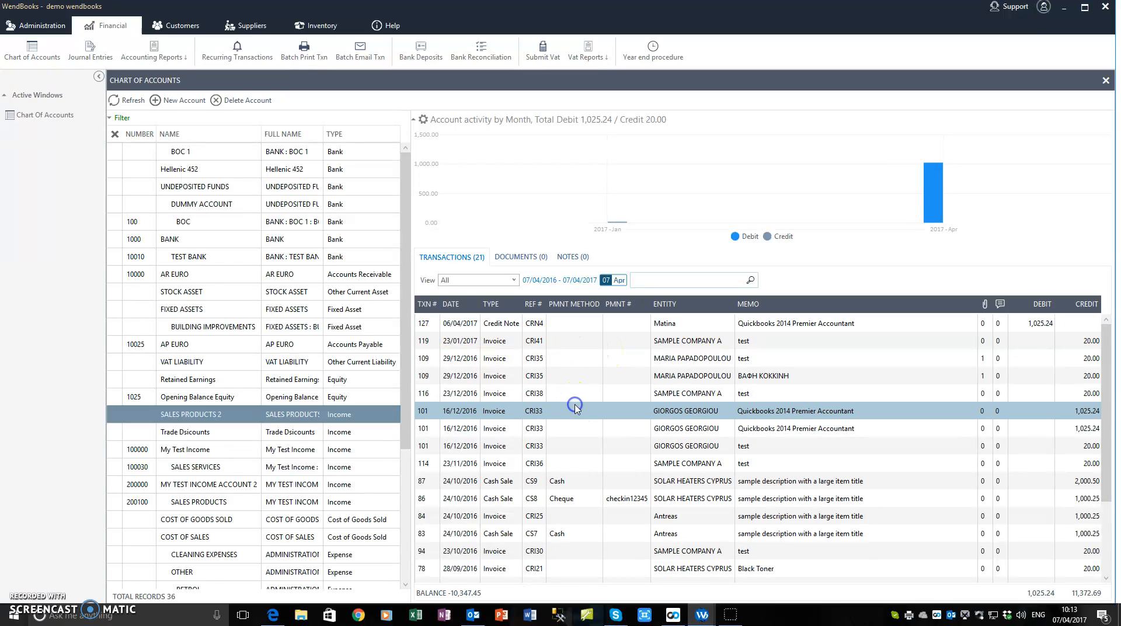
left_click(559, 281)
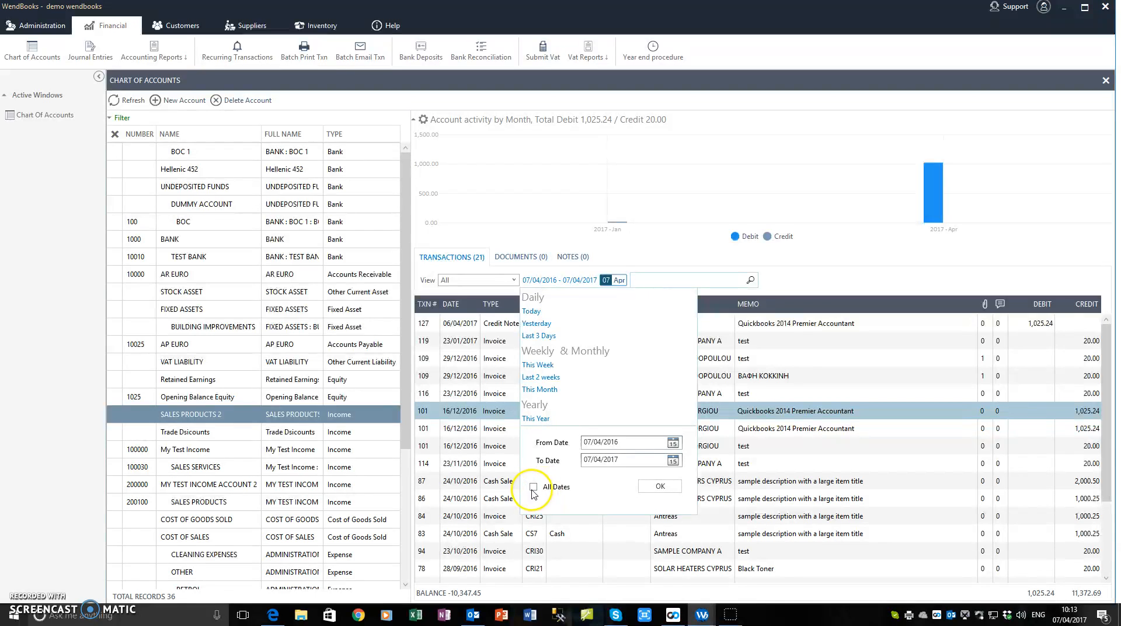
left_click(660, 486)
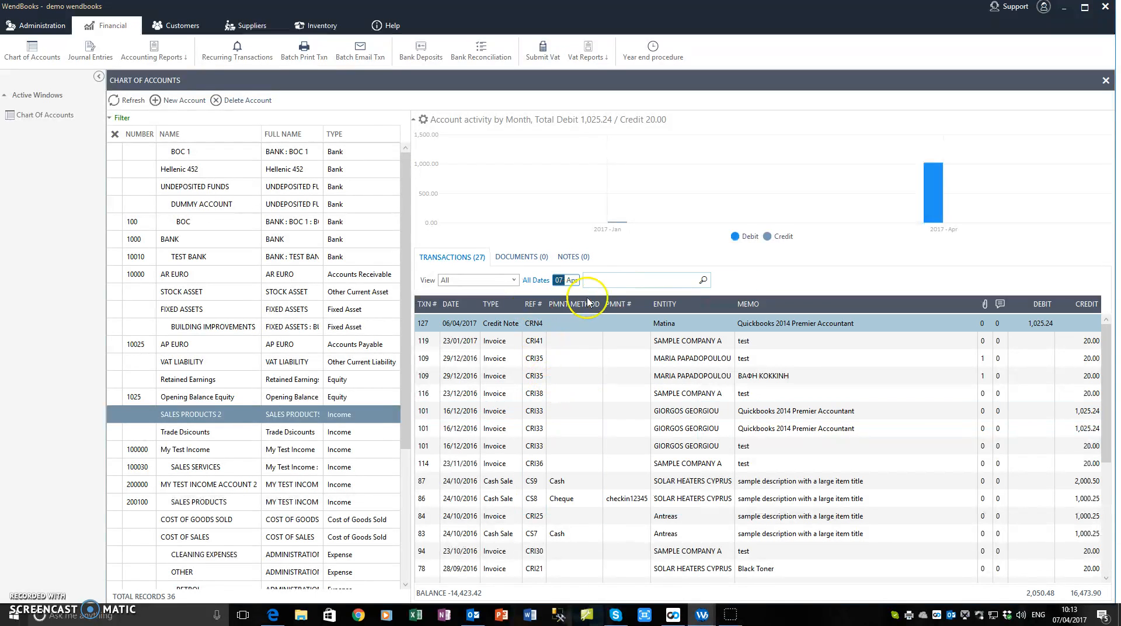
left_click(513, 280)
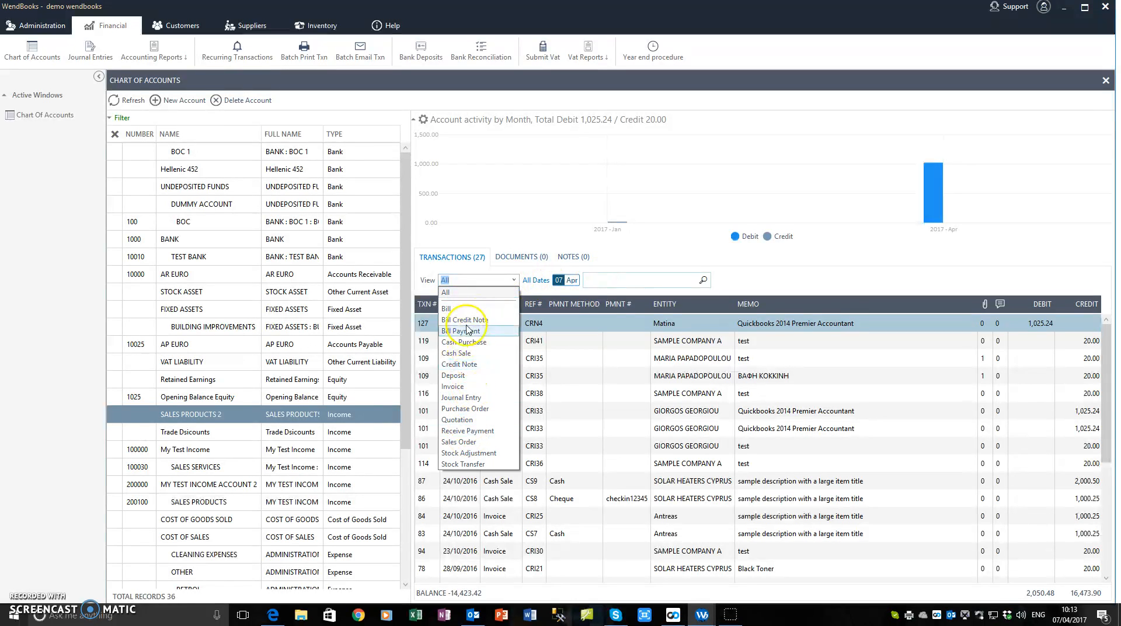
left_click(455, 309)
left_click(513, 281)
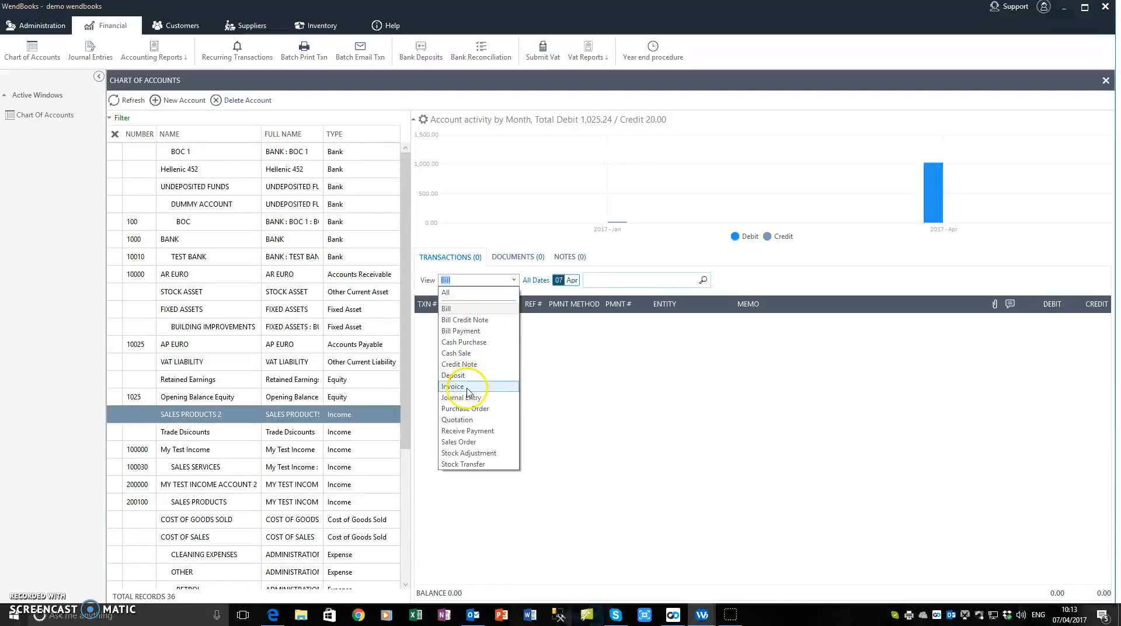
left_click(467, 387)
left_click(513, 280)
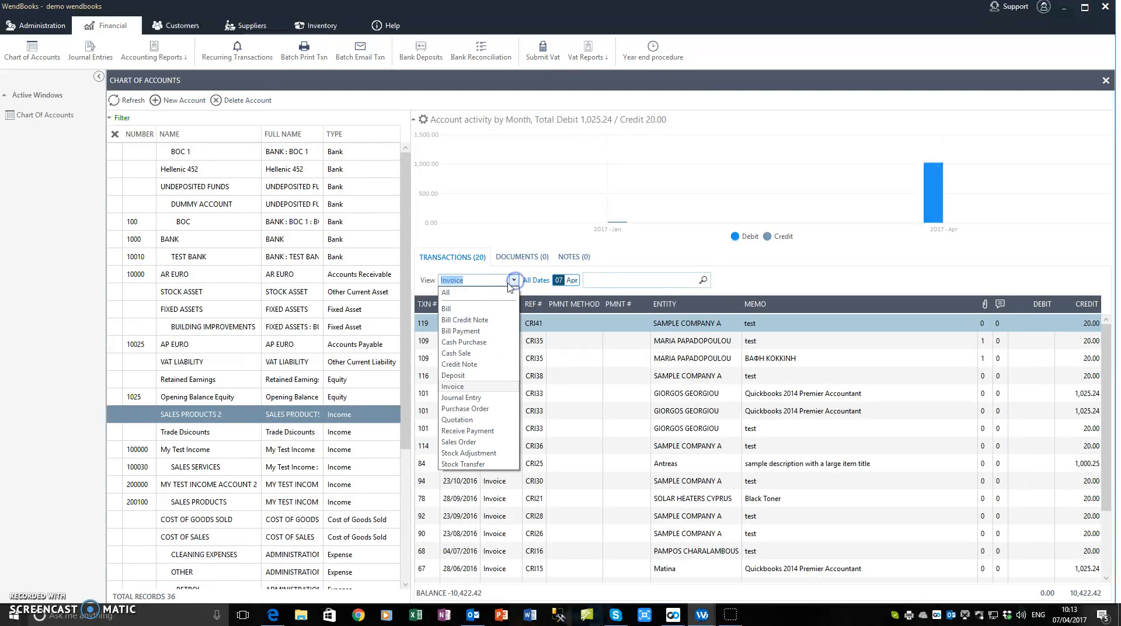
left_click(445, 292)
left_click(622, 279)
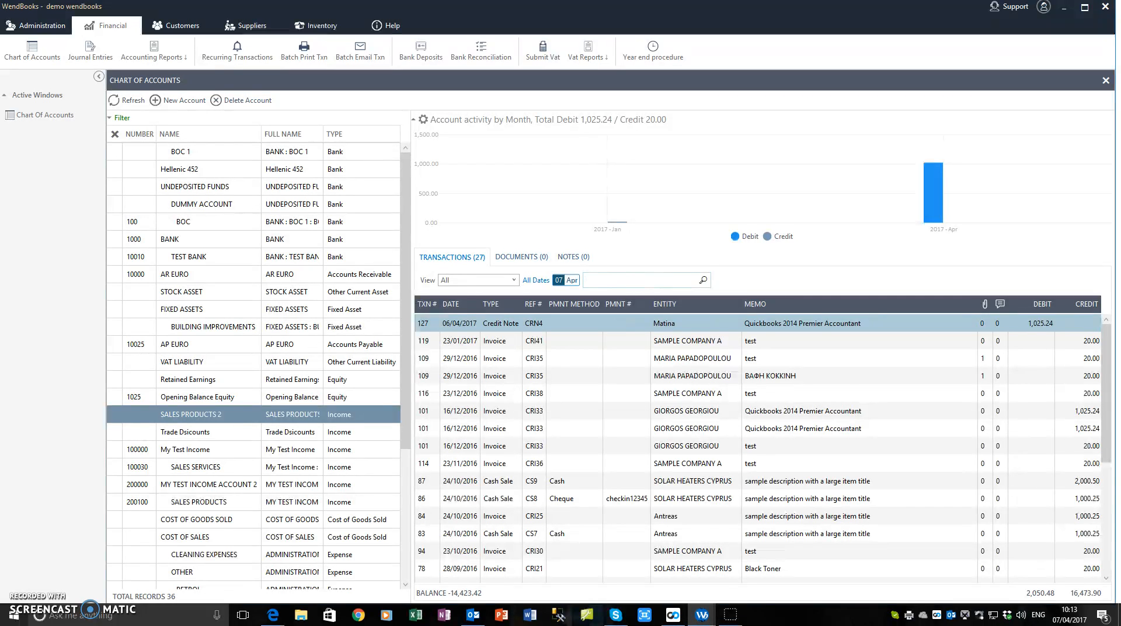
type("test")
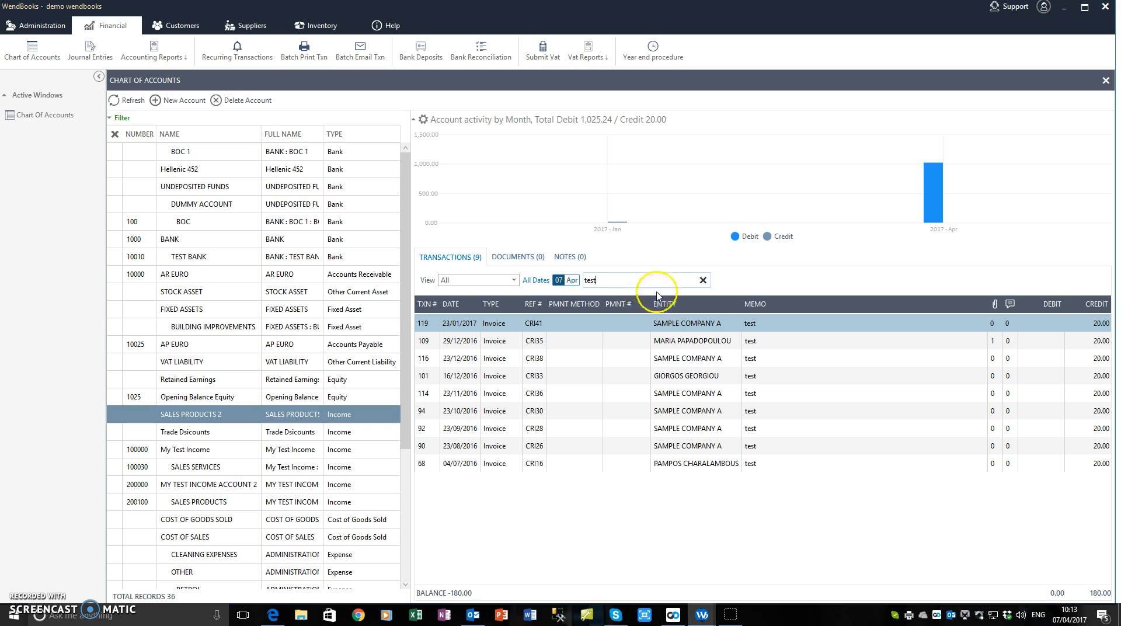
left_click(703, 279)
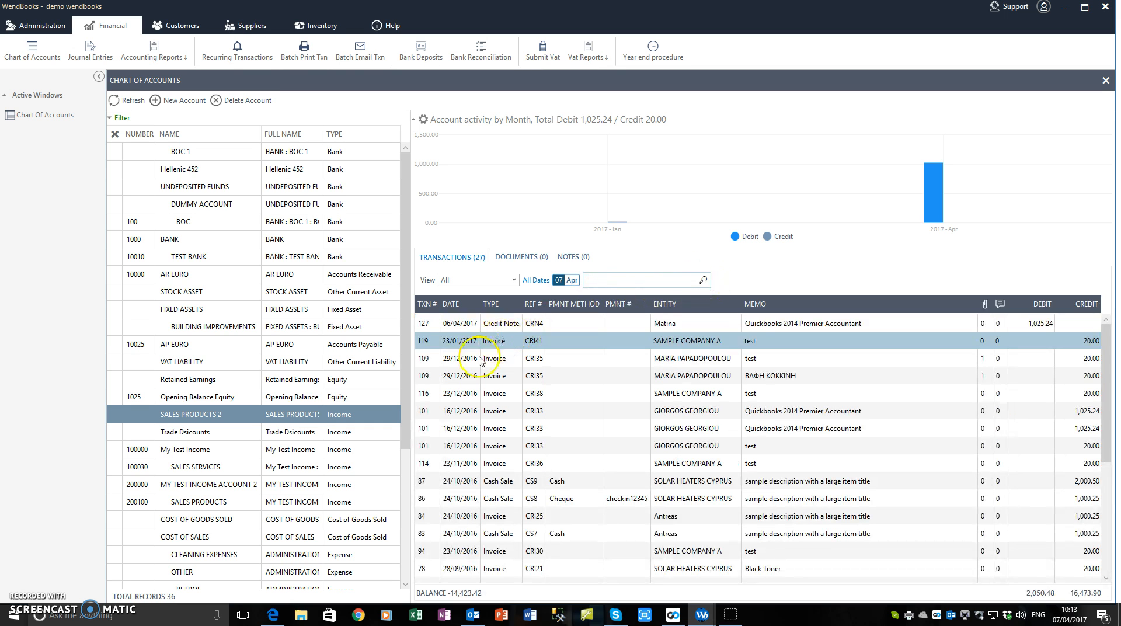
left_click(476, 376)
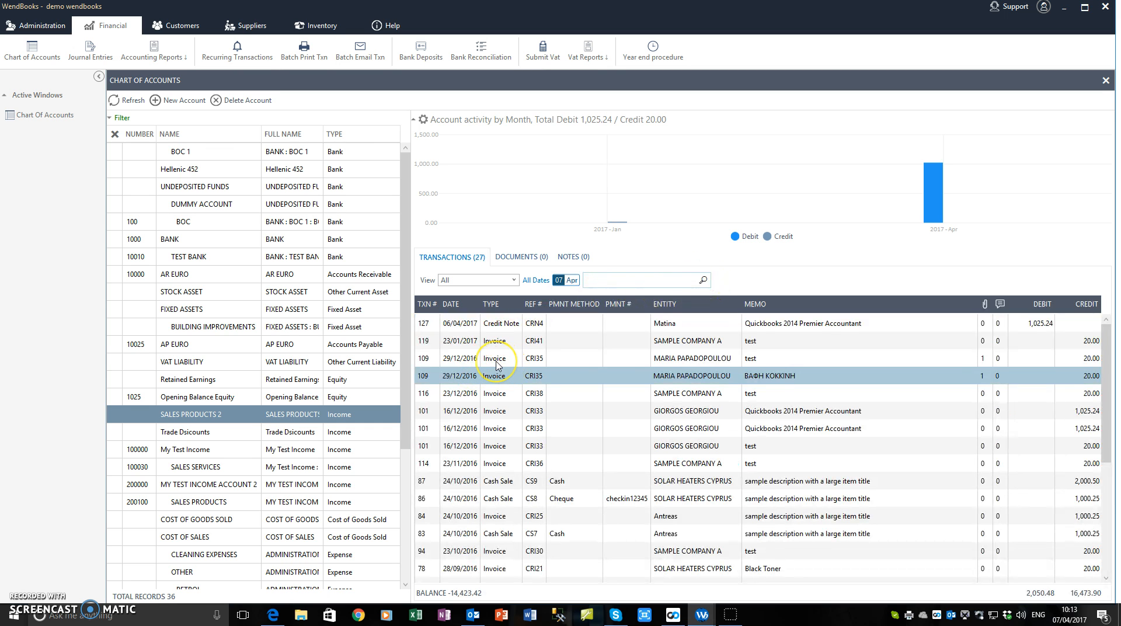
left_click(497, 361)
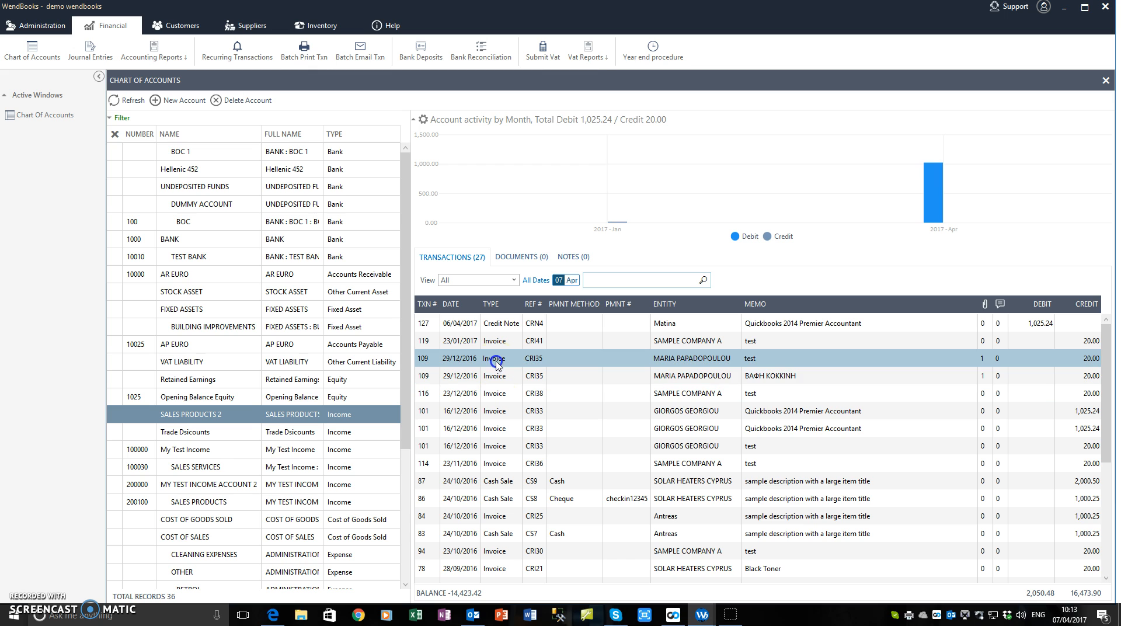
double_click(630, 342)
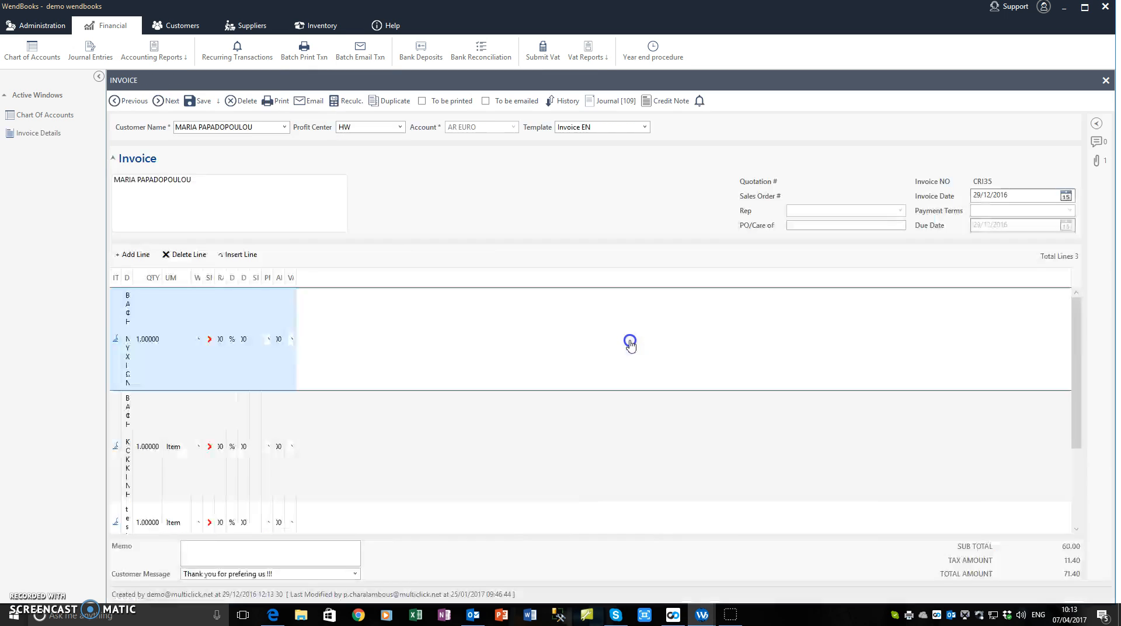
left_click(269, 209)
left_click(1106, 80)
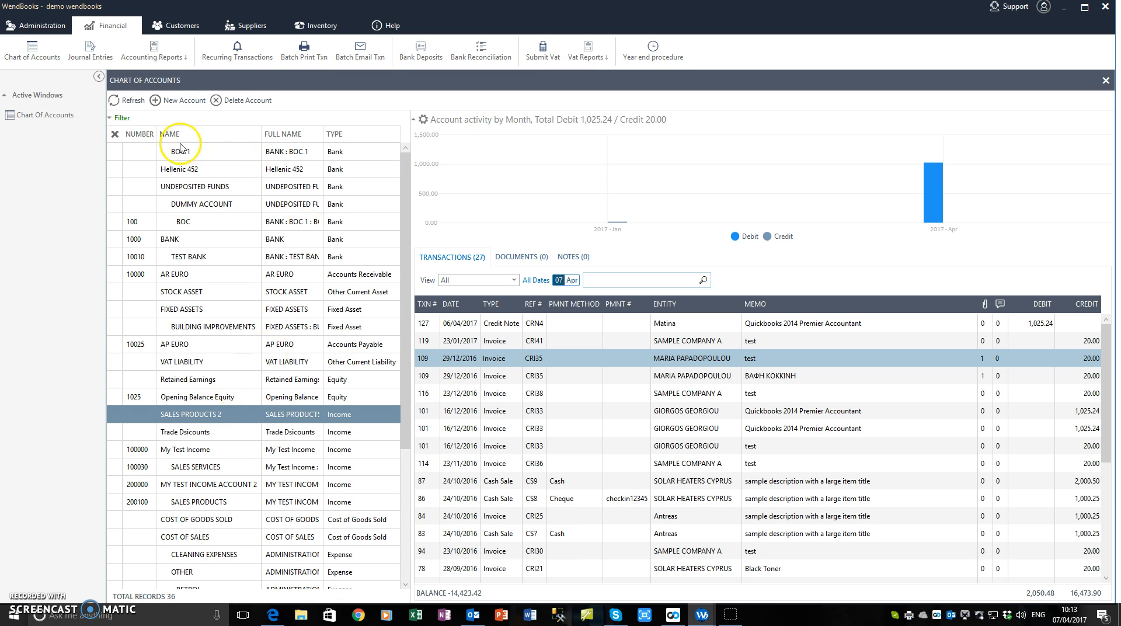
Fill in a new Income account named My Sales, first trying account number 200000.
left_click(173, 102)
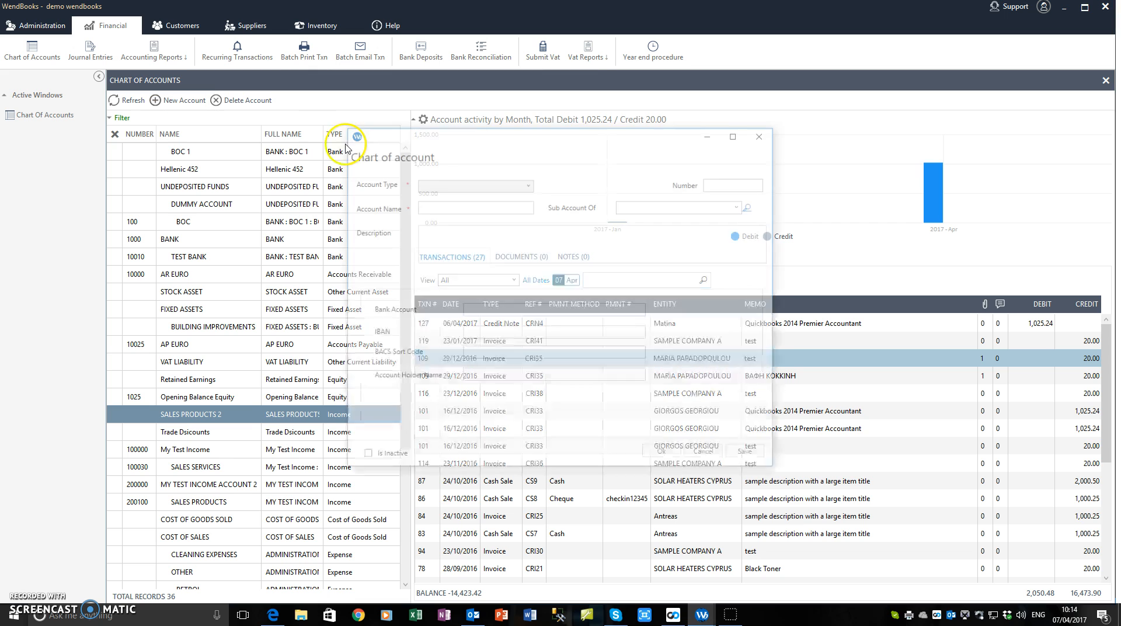
left_click(469, 184)
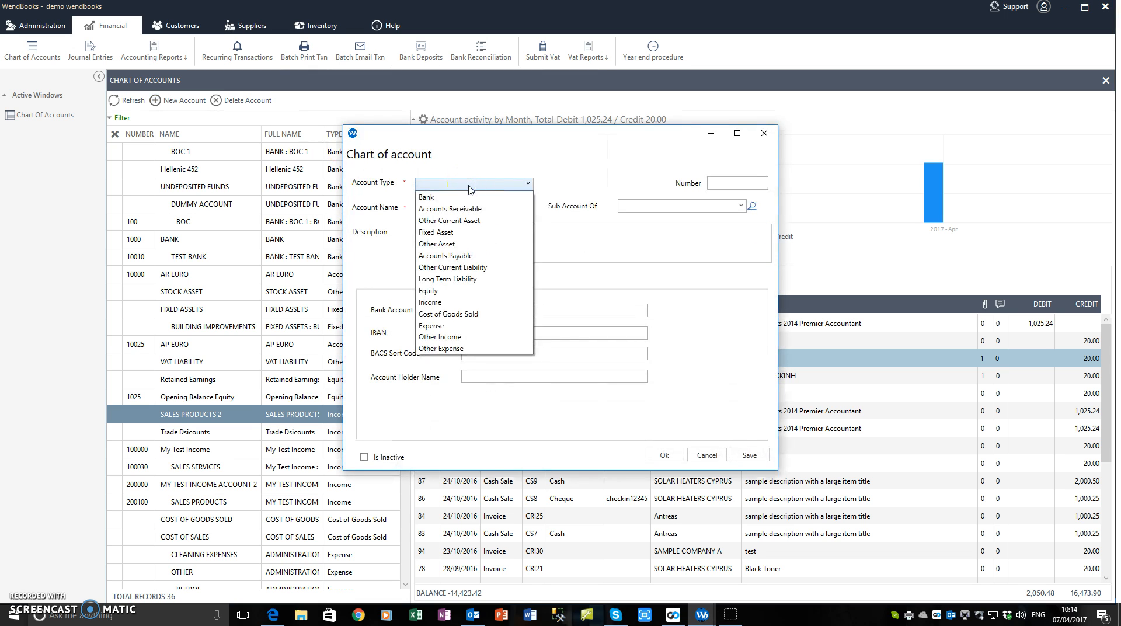
left_click(475, 300)
left_click(454, 205)
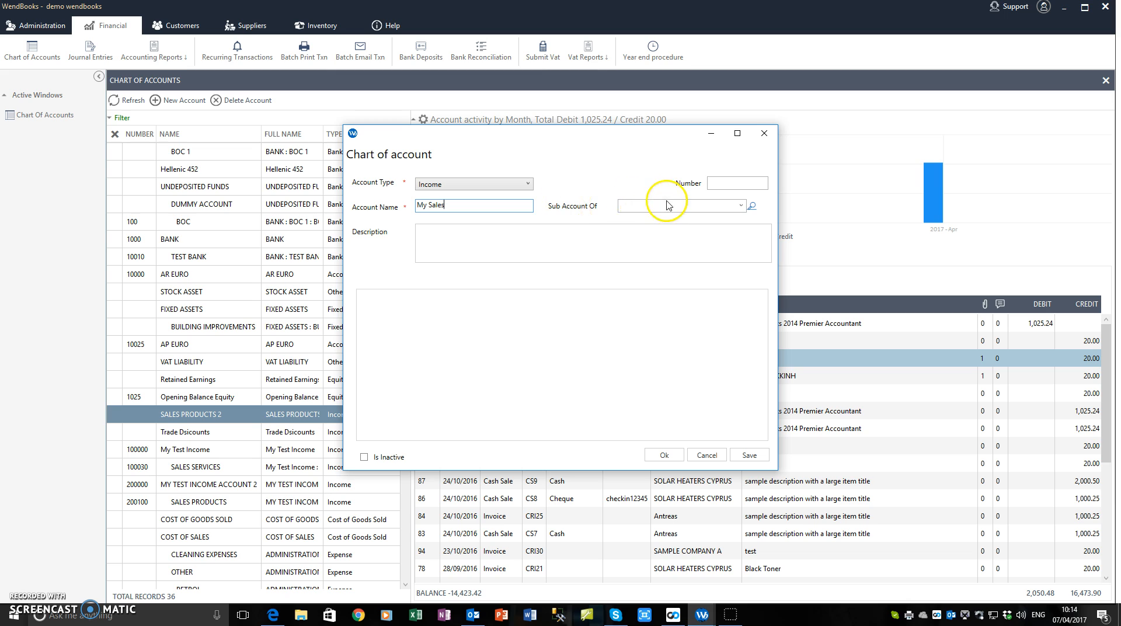
left_click(724, 183)
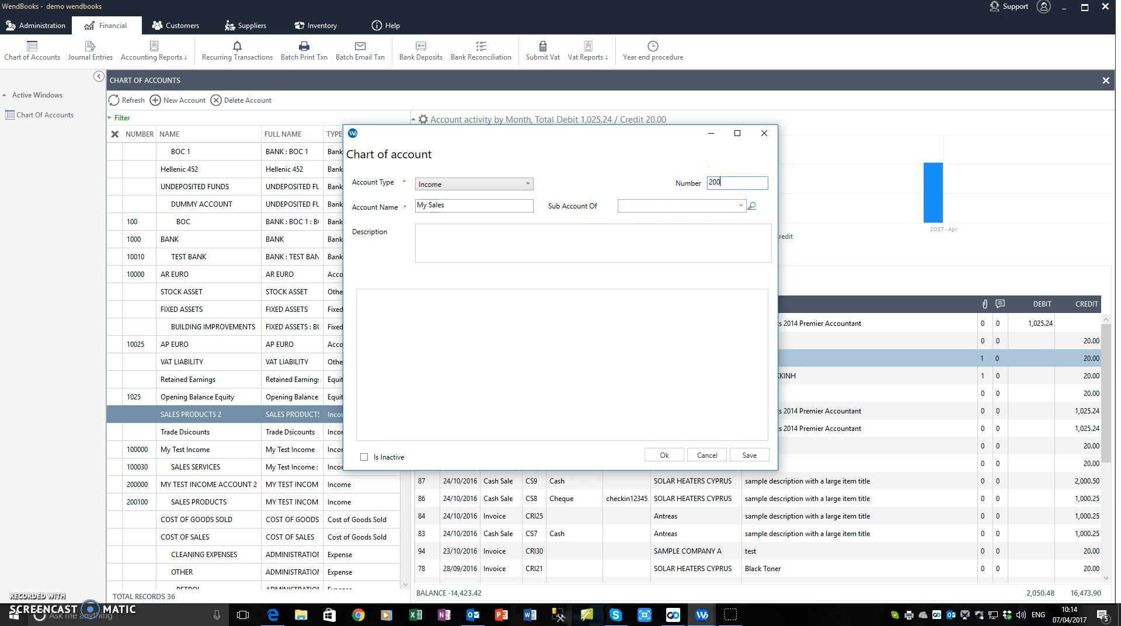
left_click(655, 233)
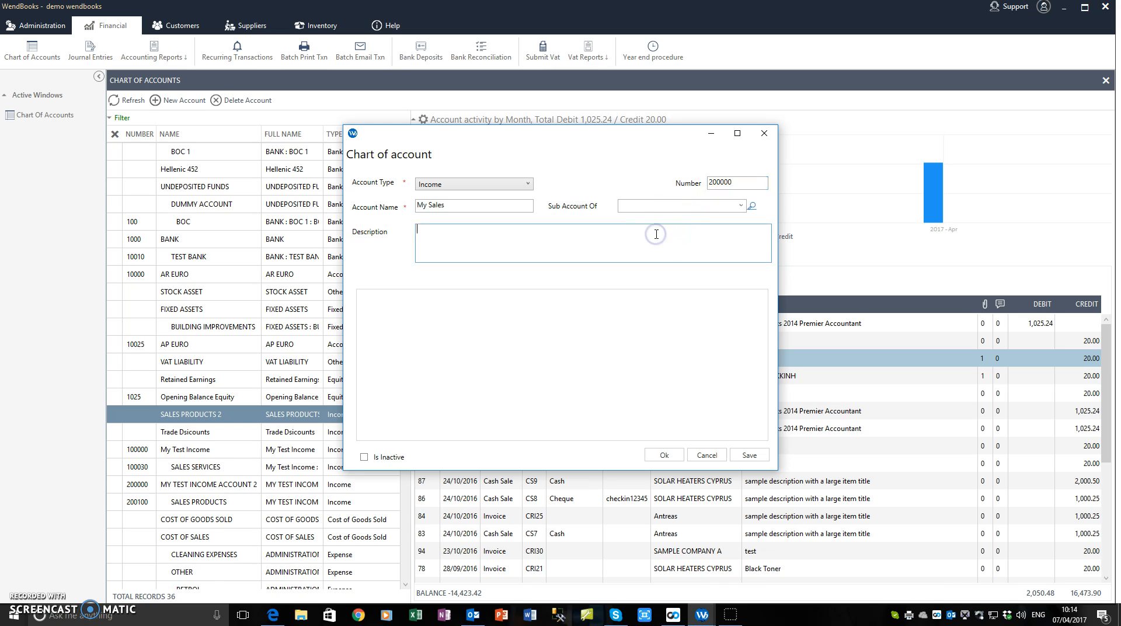
left_click(734, 182)
left_click(681, 455)
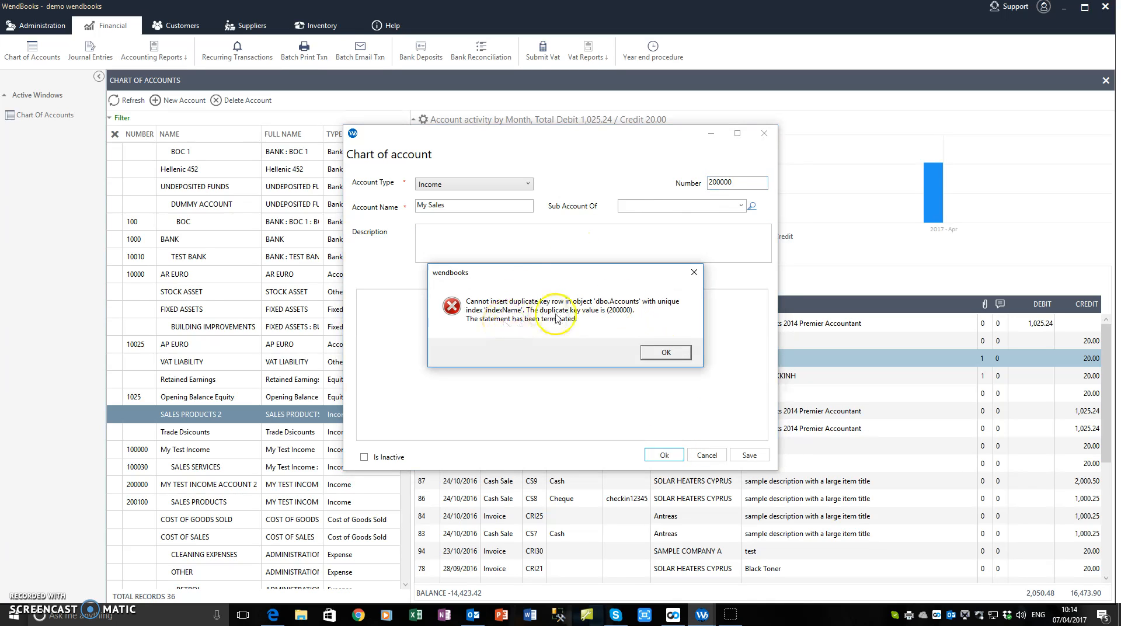
Dismiss the duplicate-number error and save the account with number 300000 instead.
left_click(666, 351)
left_click(713, 182)
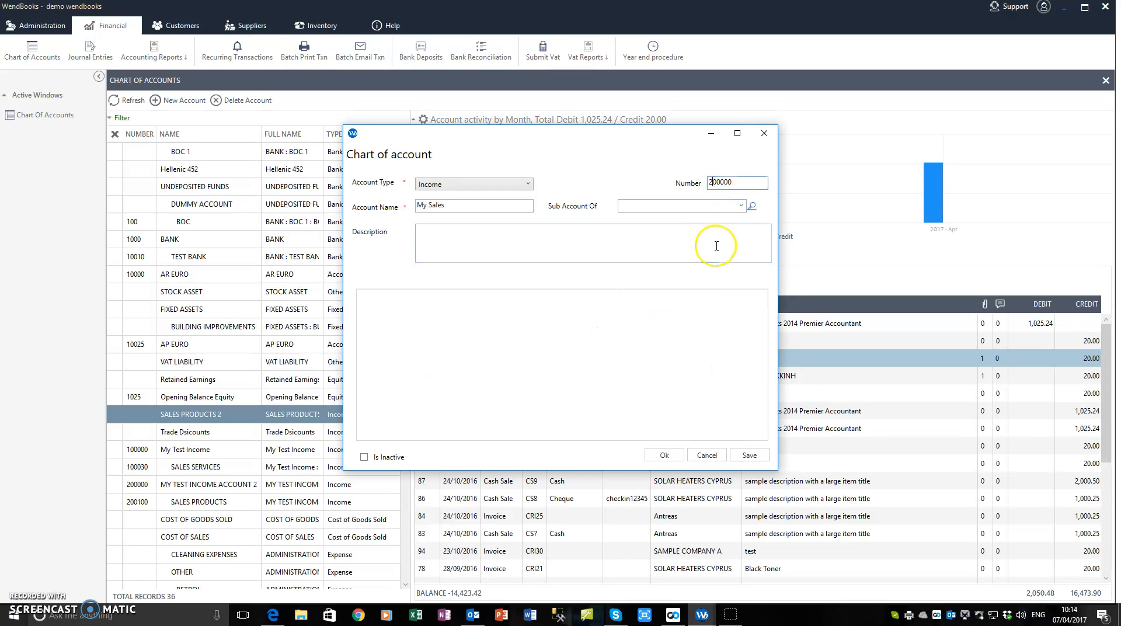
type("3")
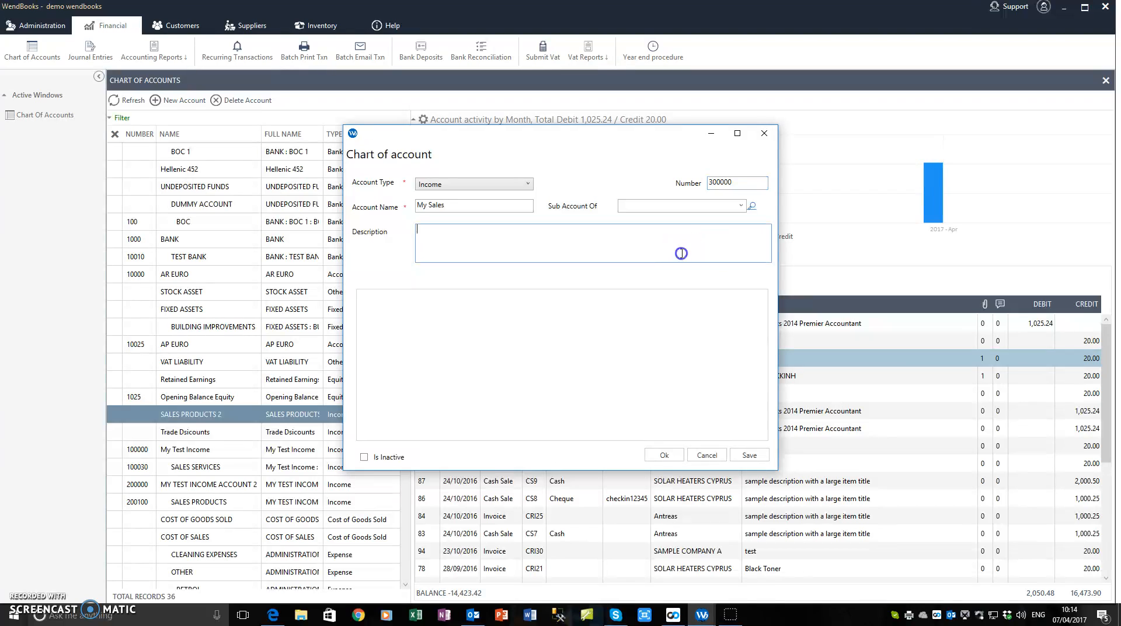
left_click(664, 455)
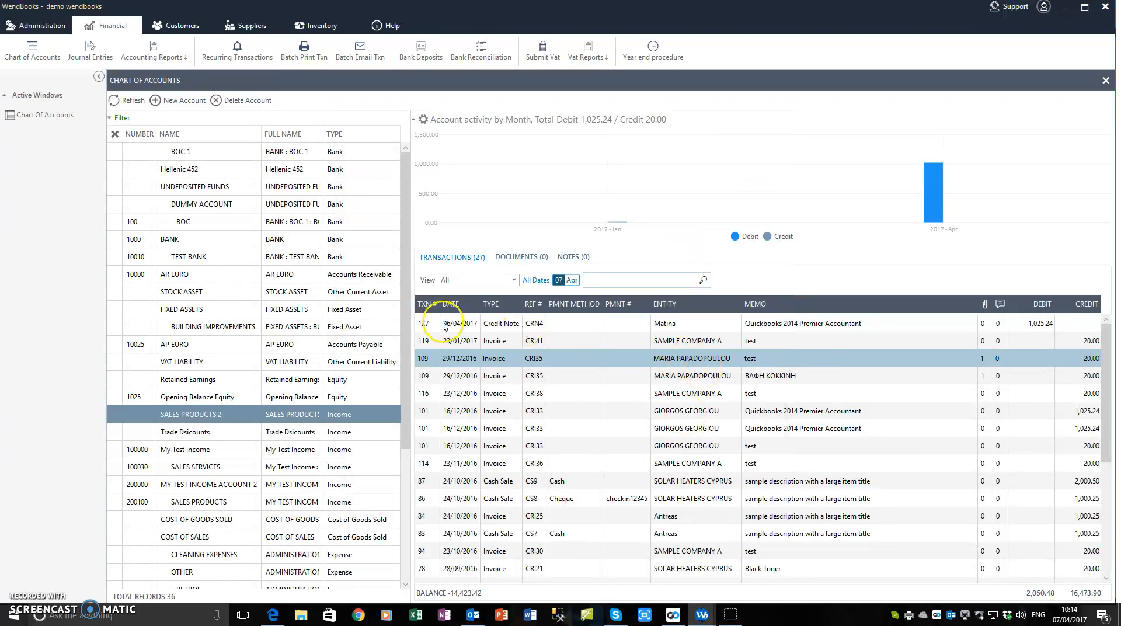
Refresh the account list and select the new My Sales (300000) Income account.
left_click(114, 99)
left_click(190, 519)
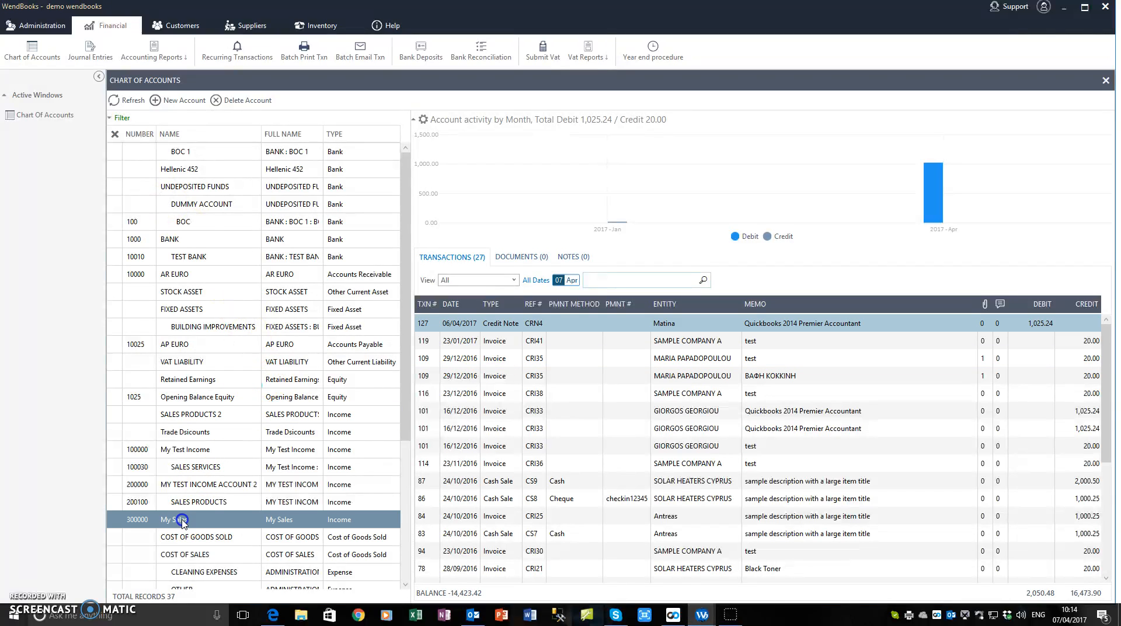
scroll(193, 520, "down", 2)
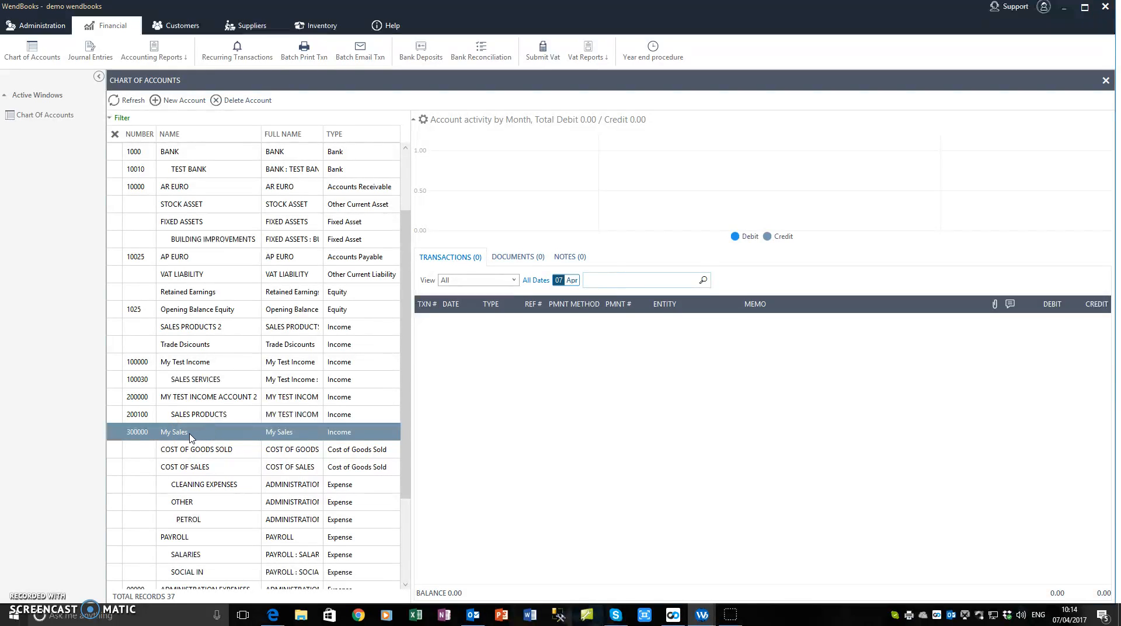
left_click(185, 434)
Start a new Income account named My Product Sales with number 300100.
left_click(179, 100)
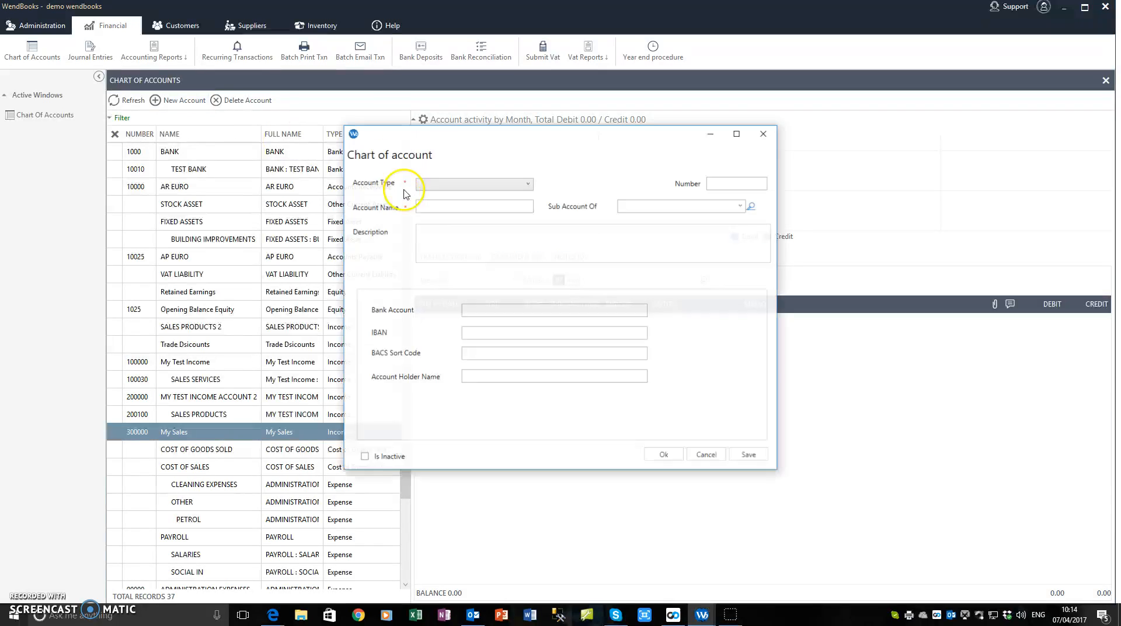
left_click(500, 184)
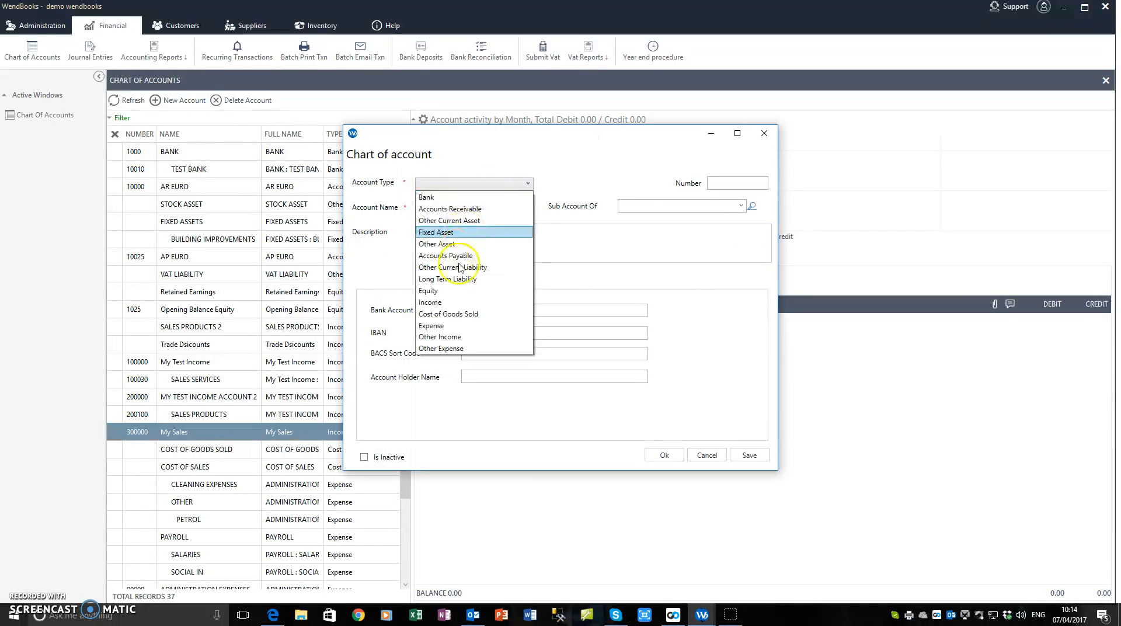
left_click(457, 302)
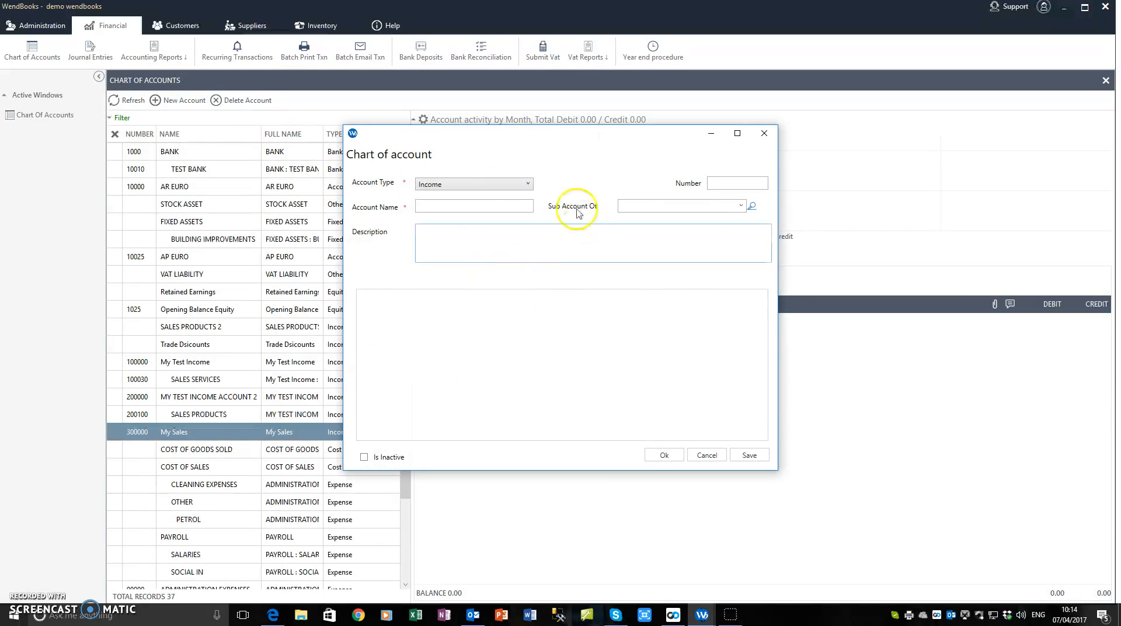
left_click(502, 202)
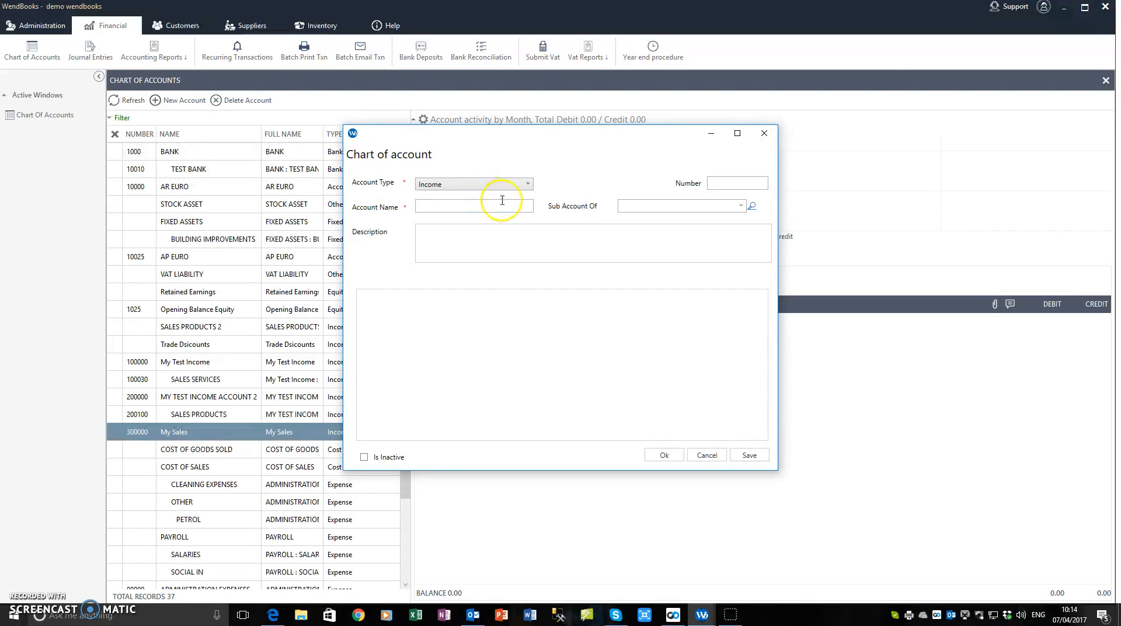
left_click(464, 206)
type("Product Sales")
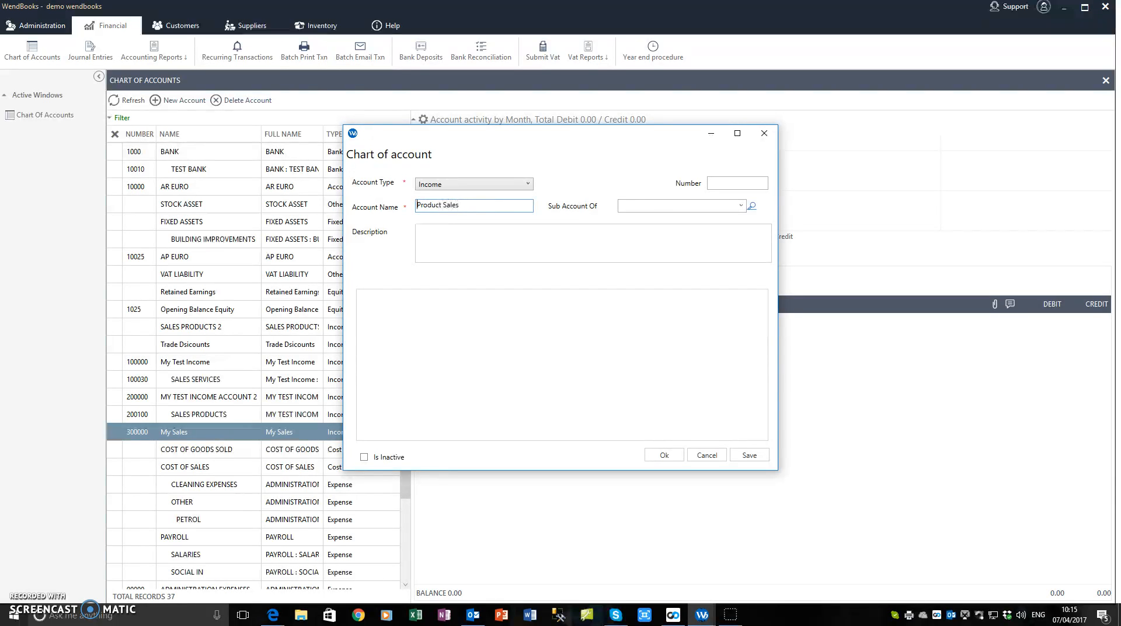
type("My")
left_click(723, 183)
type("300100")
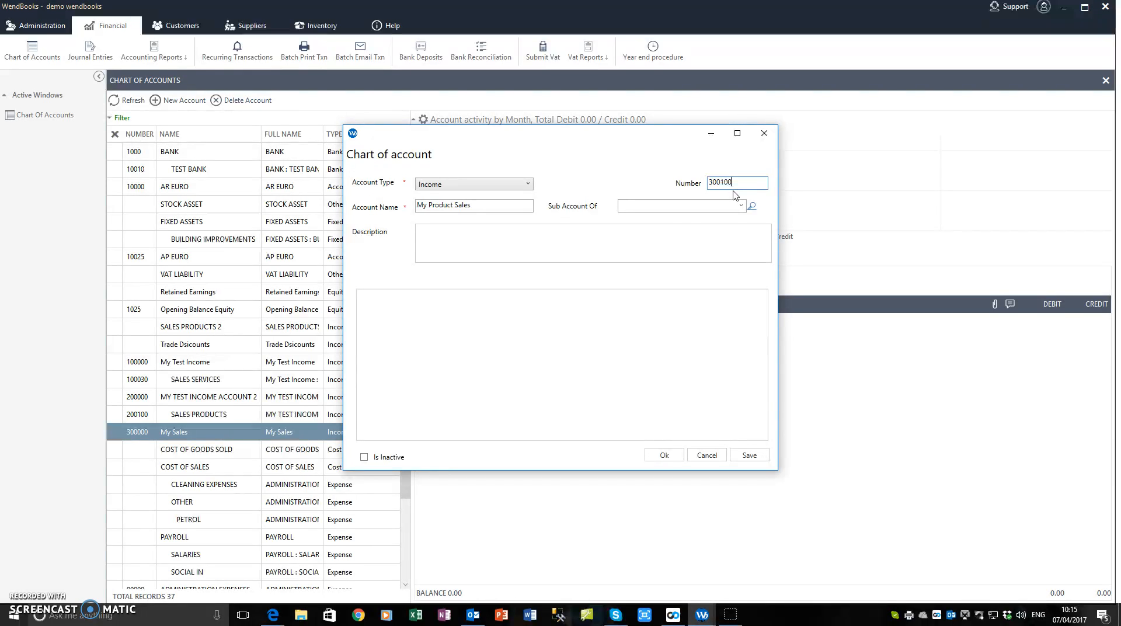
left_click(679, 236)
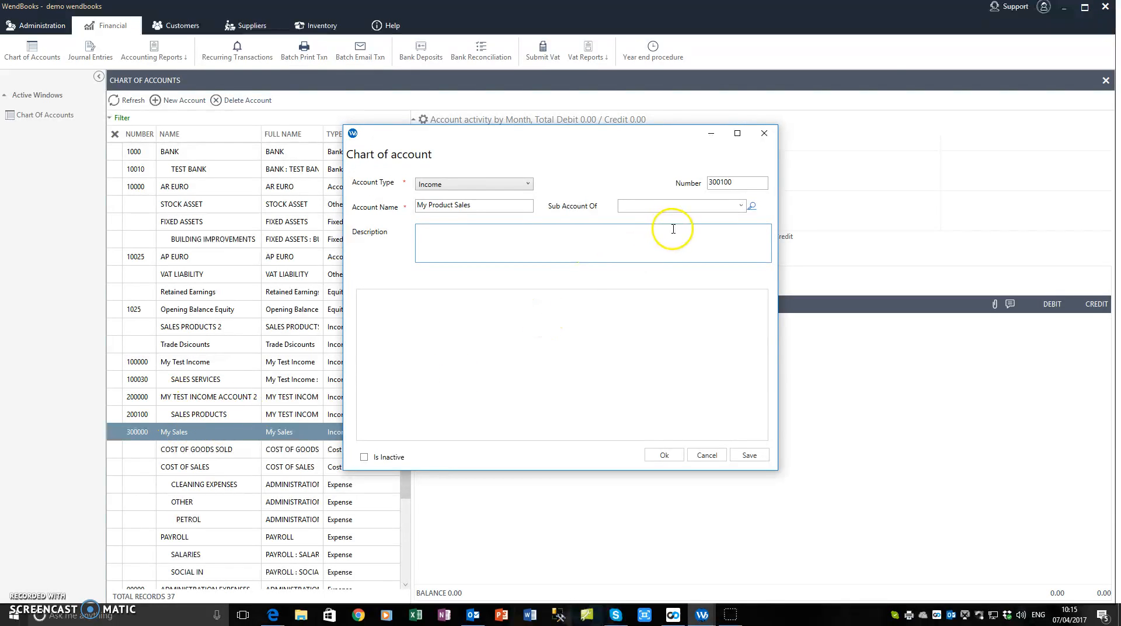
Set My Sales as the parent account, save the new account and refresh the list.
left_click(701, 206)
left_click(740, 208)
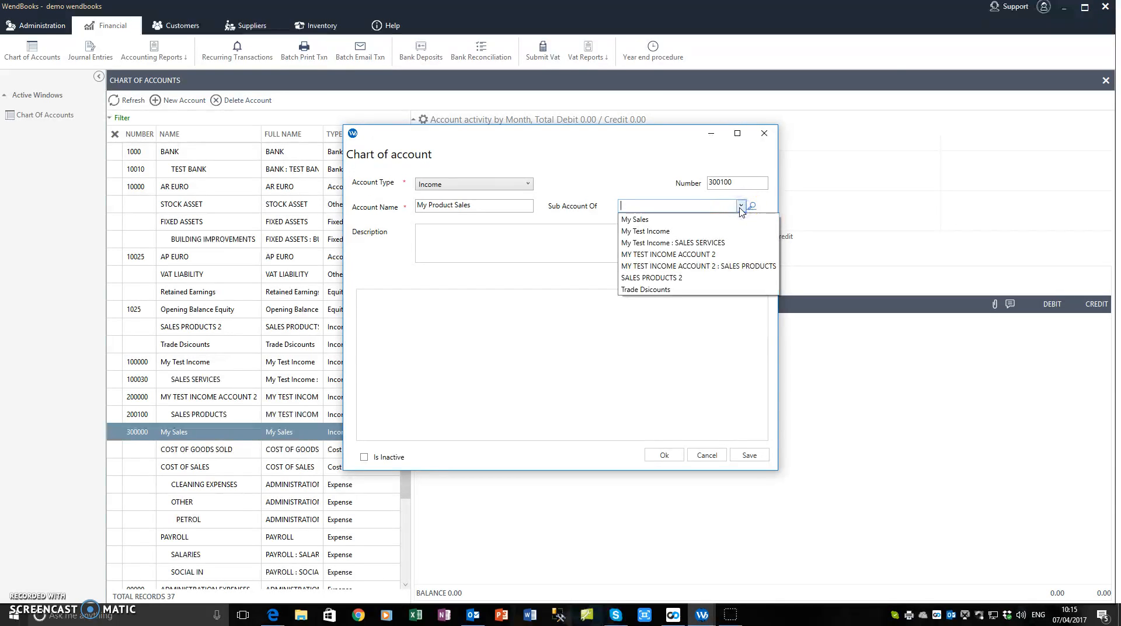
left_click(657, 279)
left_click(634, 220)
key("Tab")
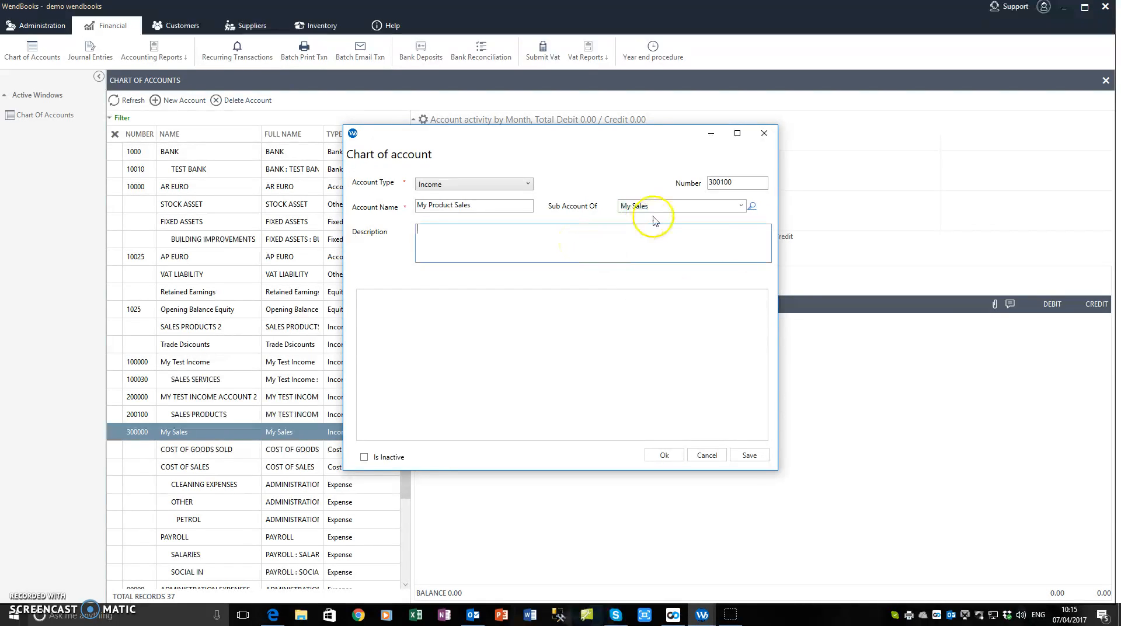
left_click(724, 183)
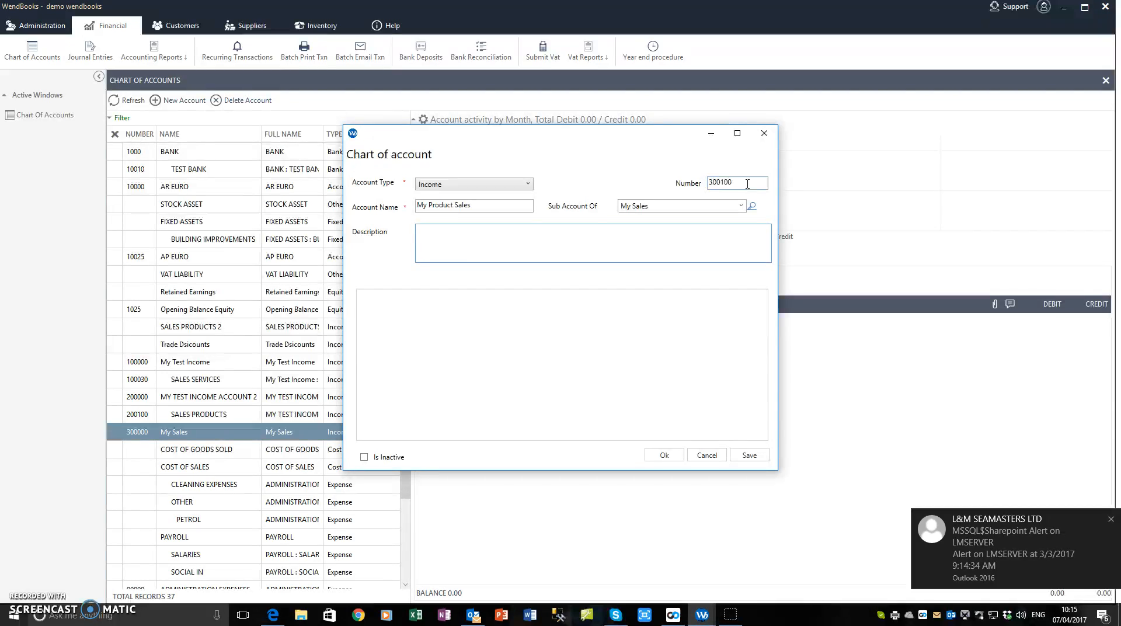
left_click(1111, 519)
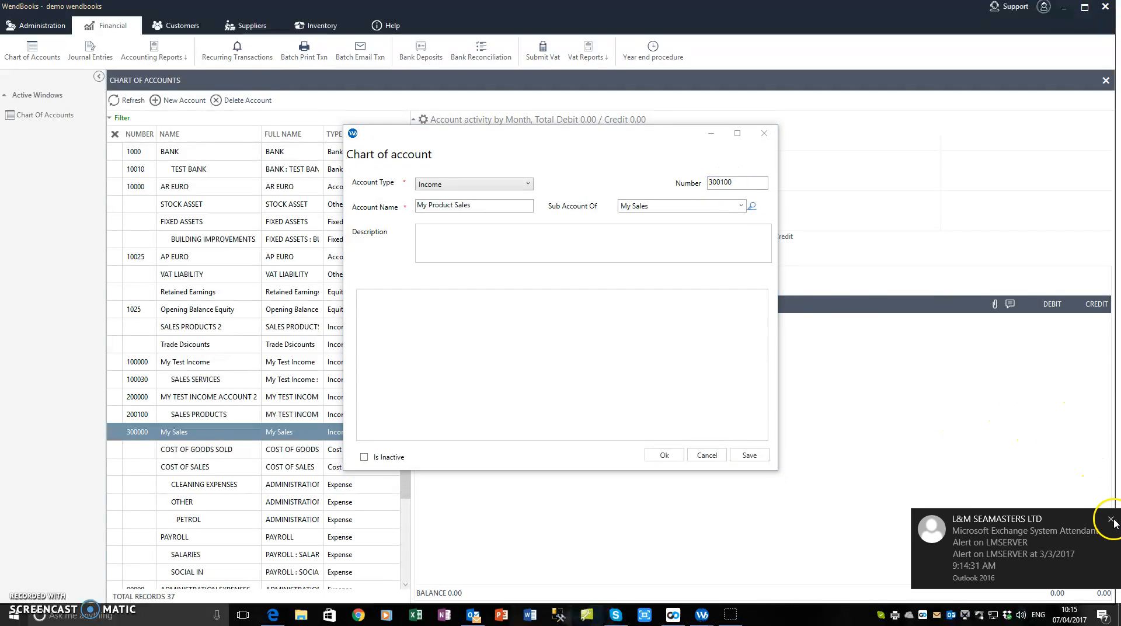
left_click(1112, 517)
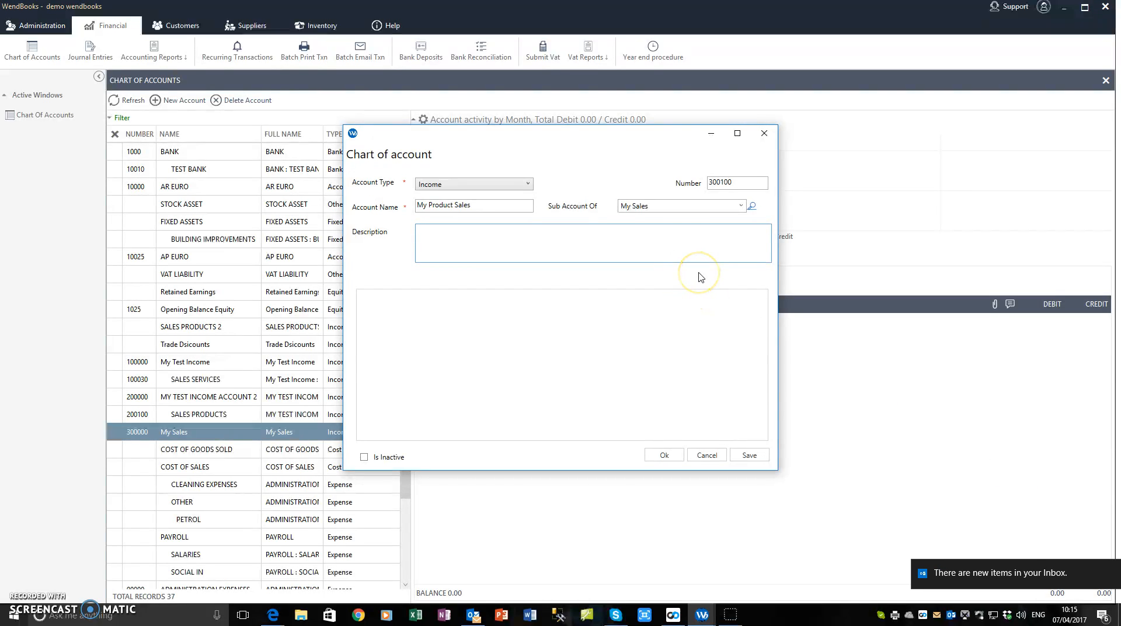
left_click(664, 455)
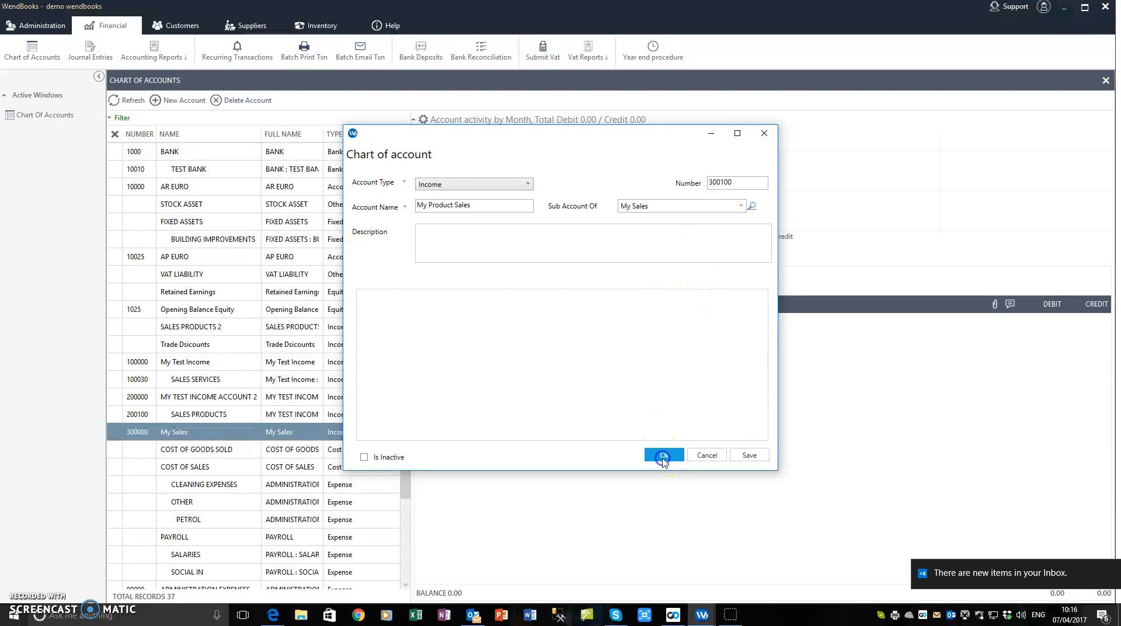
left_click(124, 104)
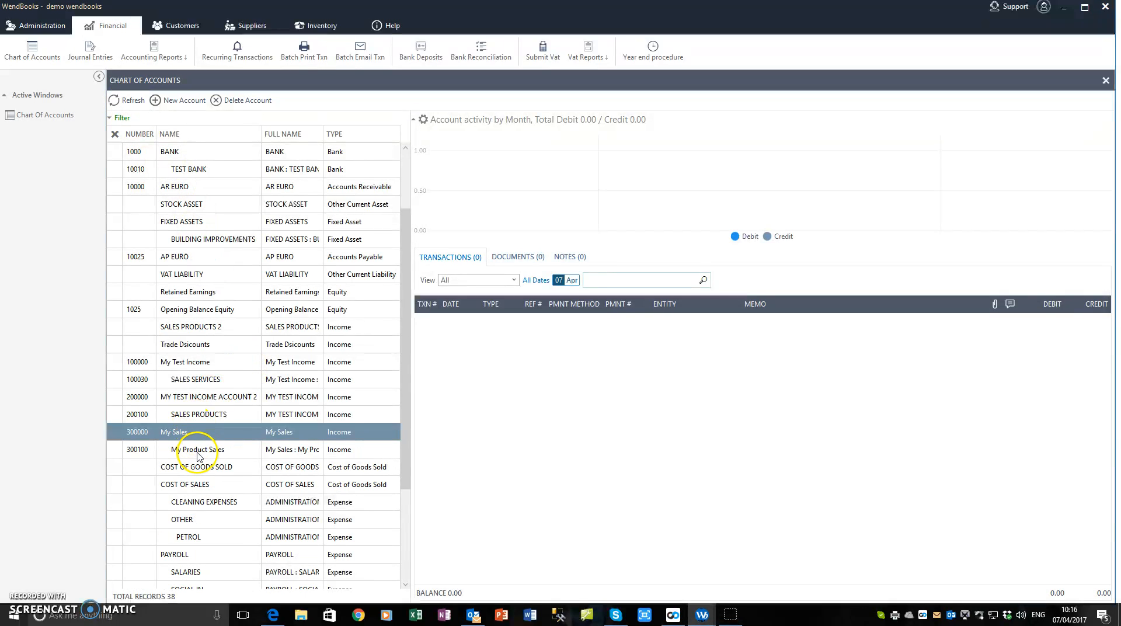
Browse My Product Sales, SALES PRODUCTS, then SALES SERVICES activity (28 transactions, balance -4,138.00).
left_click(221, 453)
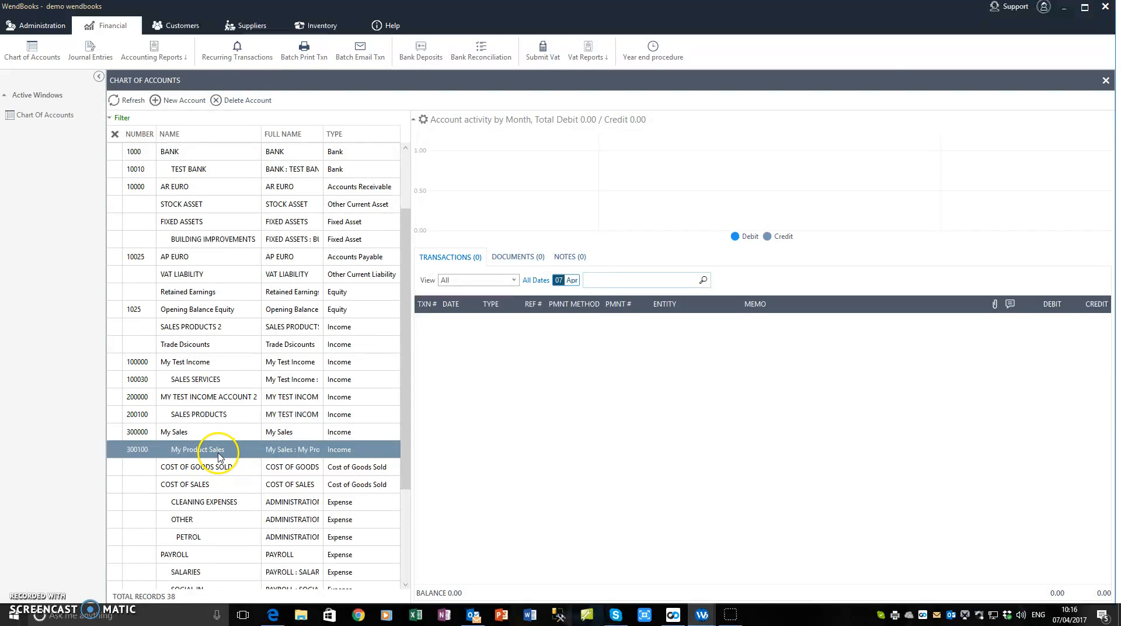
left_click(189, 417)
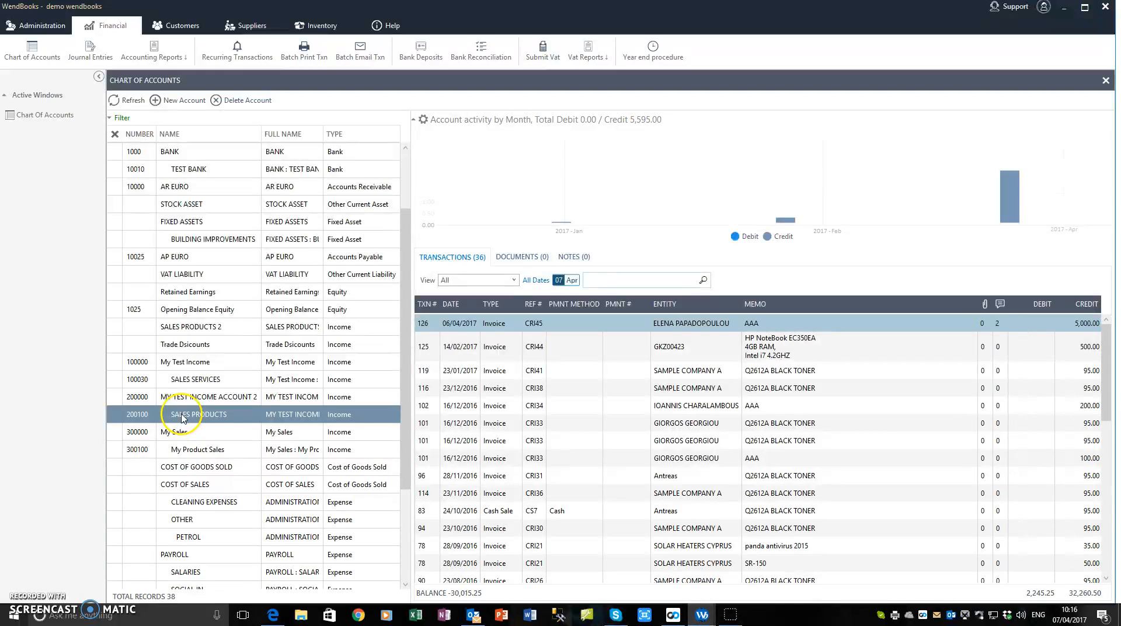
left_click(188, 379)
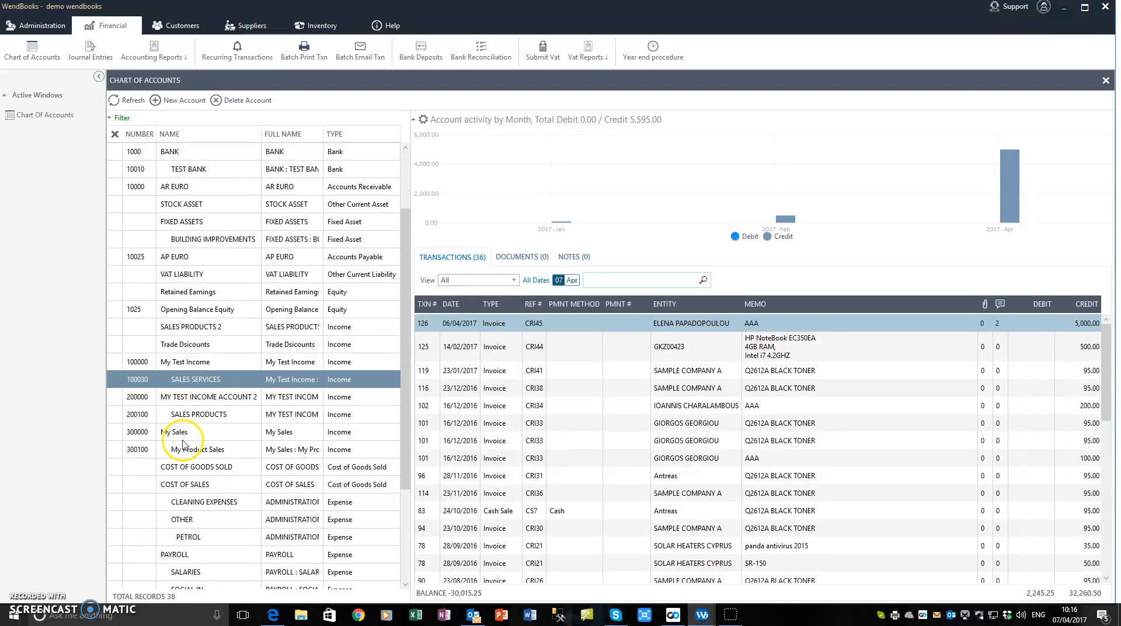
Edit SALES SERVICES: parent account My Sales, number changed from 100030 to 300200.
double_click(191, 380)
left_click(741, 207)
left_click(741, 206)
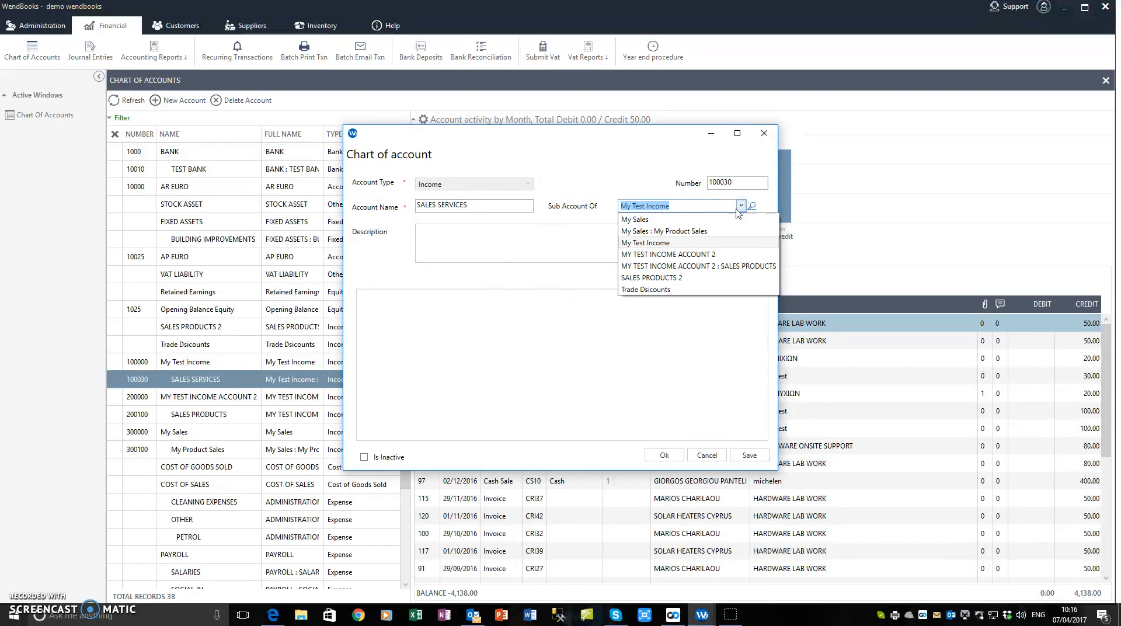
left_click(665, 219)
left_click(739, 189)
left_click_drag(739, 188, 668, 188)
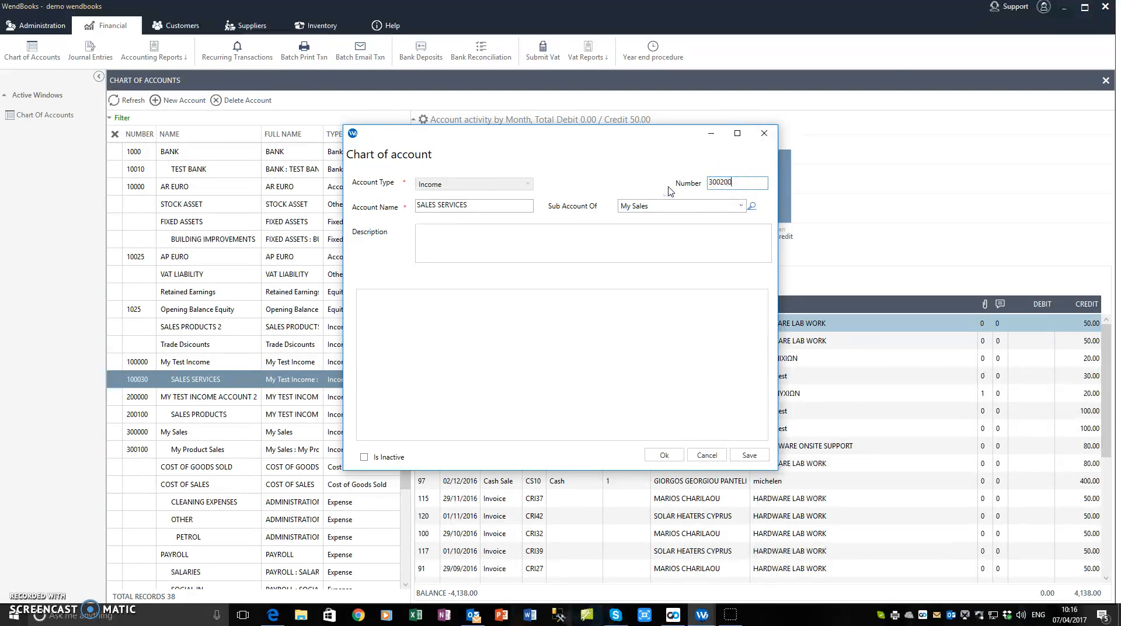
left_click(605, 235)
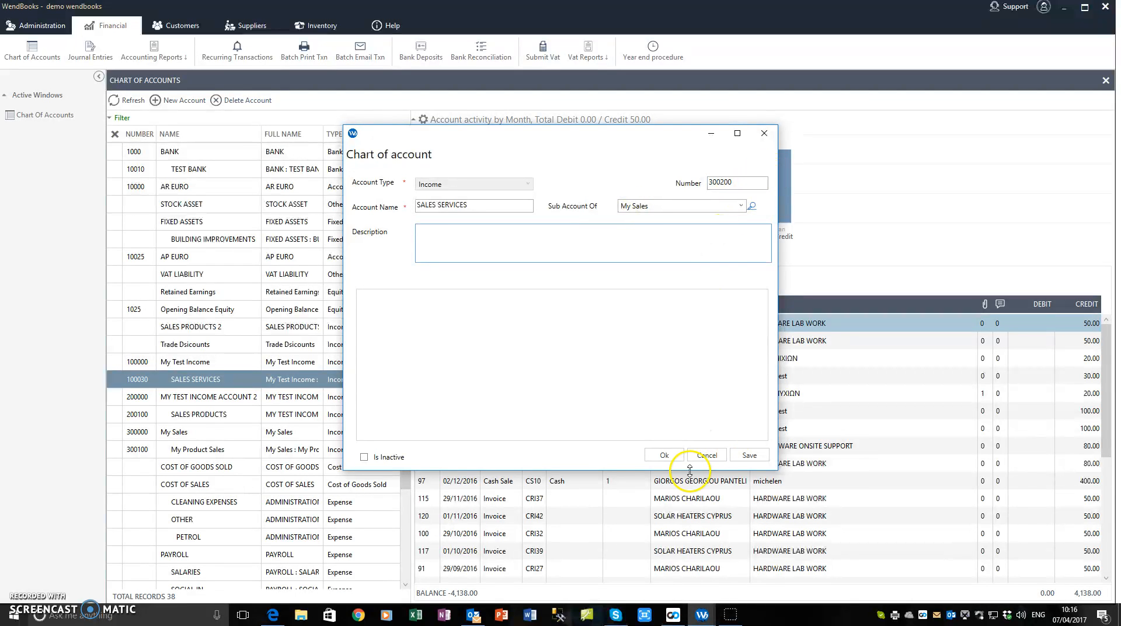
left_click(664, 455)
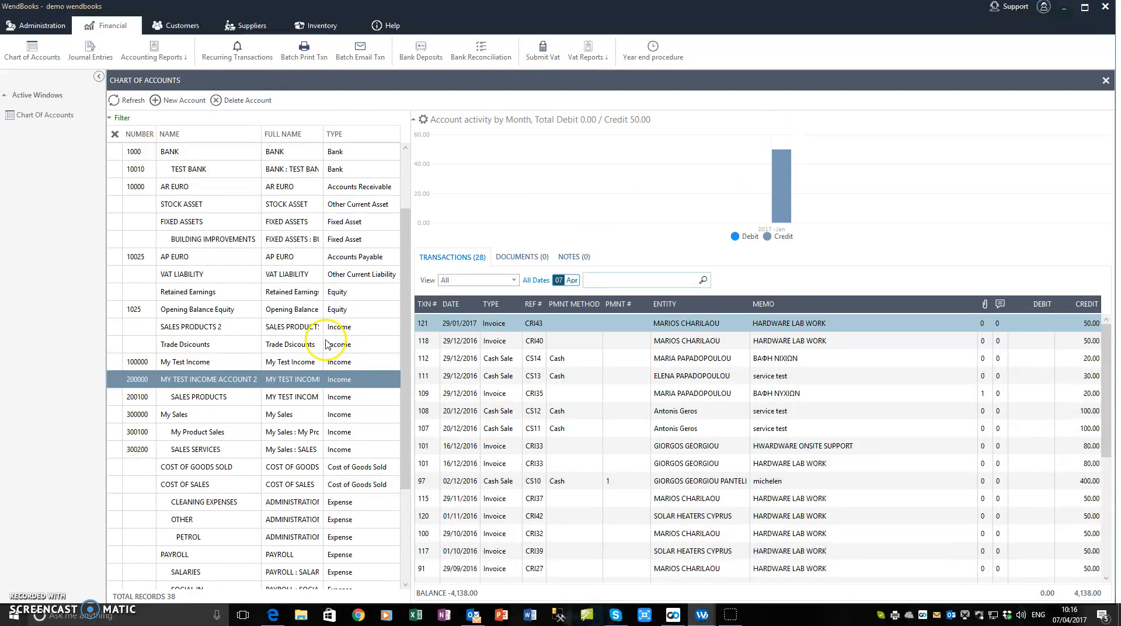
left_click(114, 100)
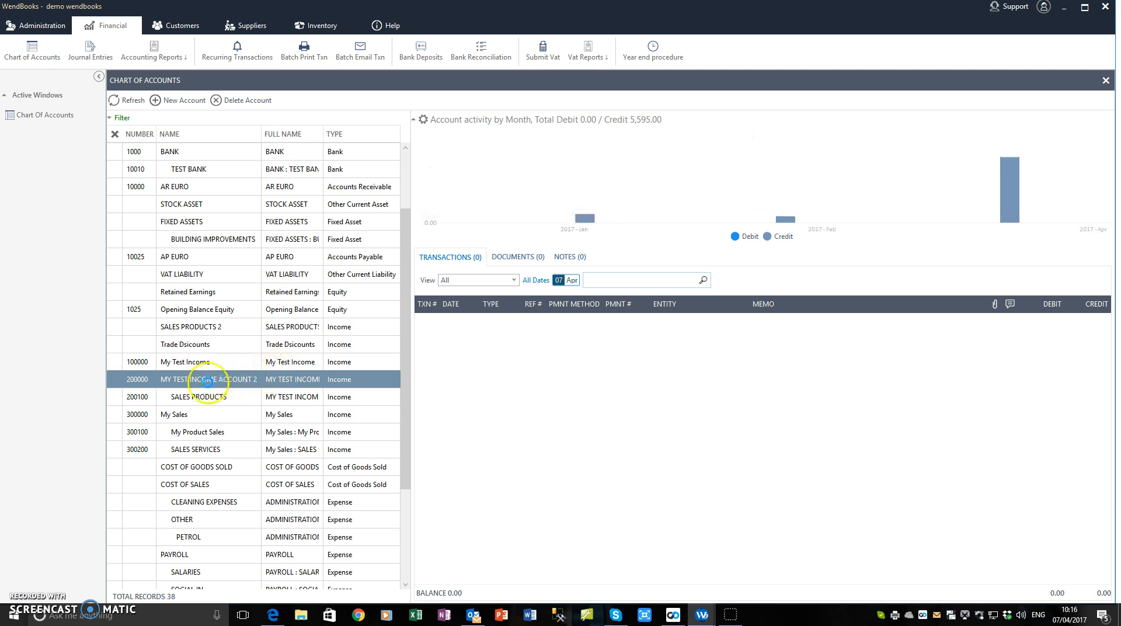
left_click(195, 449)
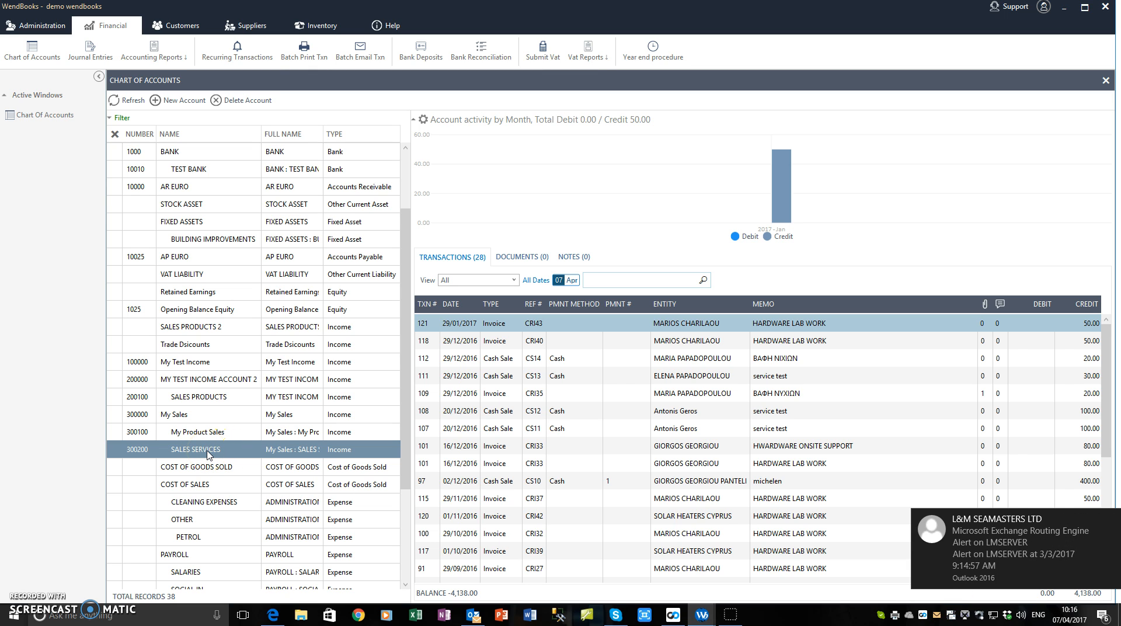
left_click(1111, 521)
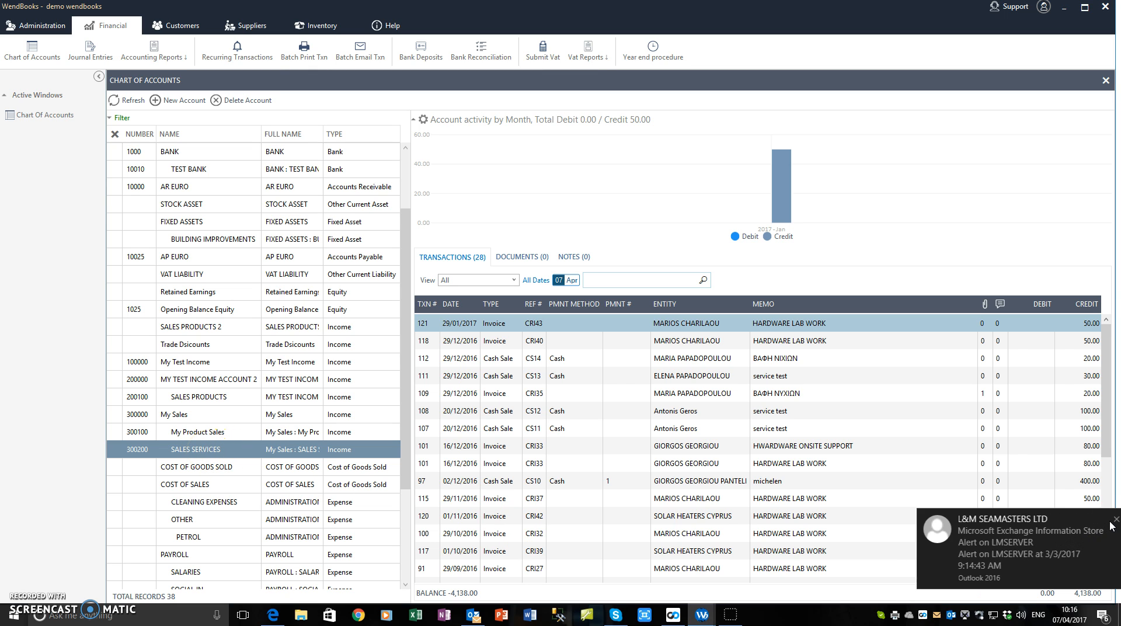
left_click(1111, 521)
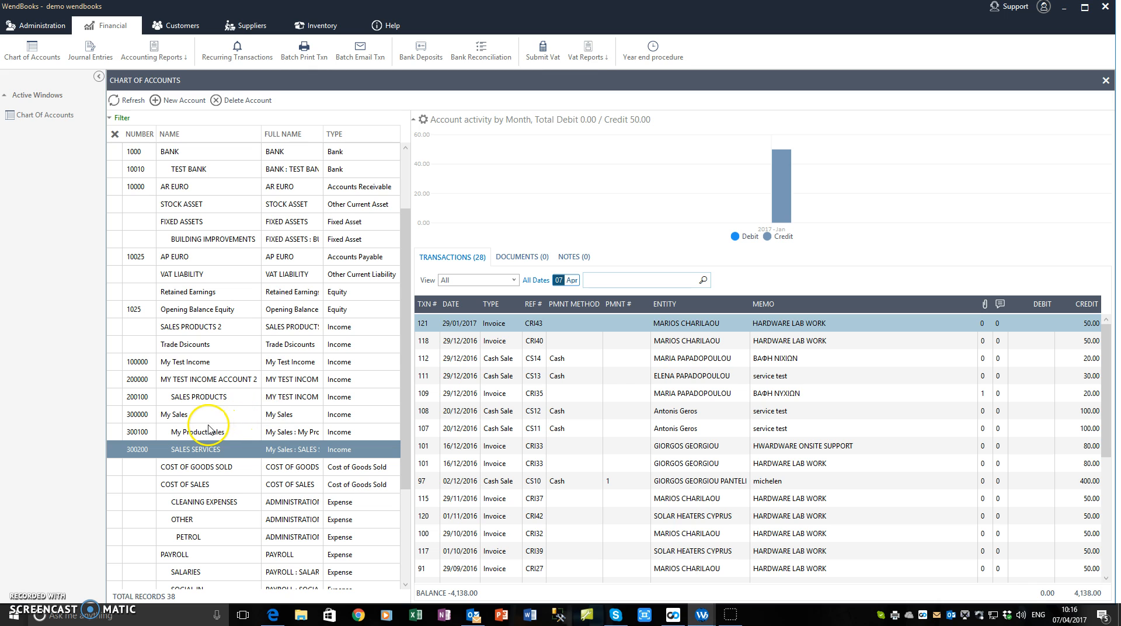
left_click(200, 468)
left_click(200, 452)
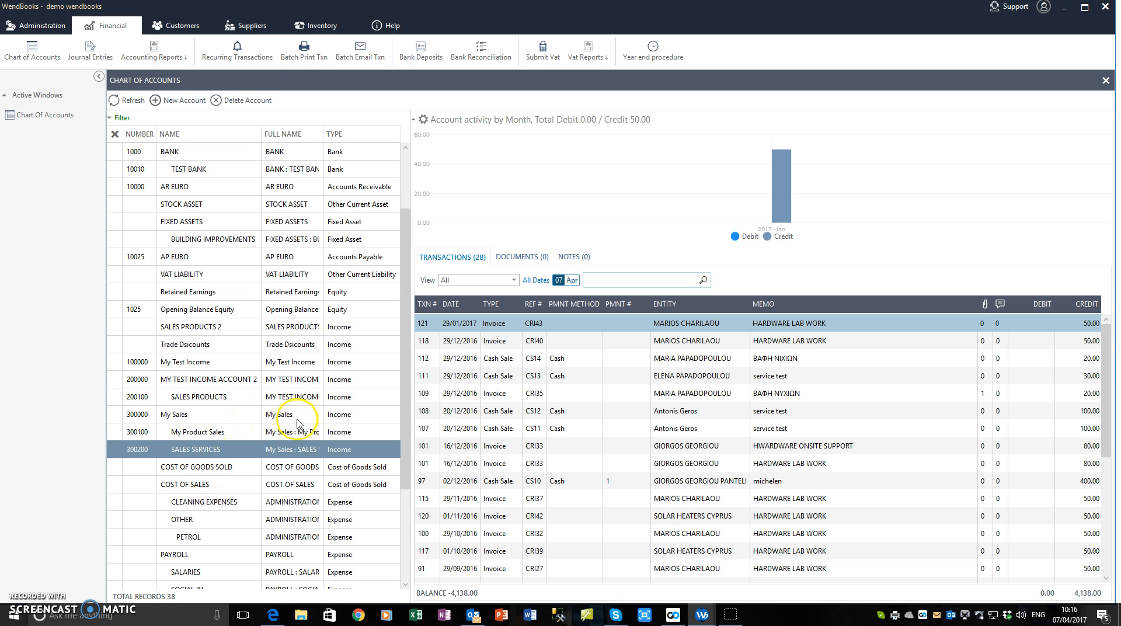
left_click(232, 102)
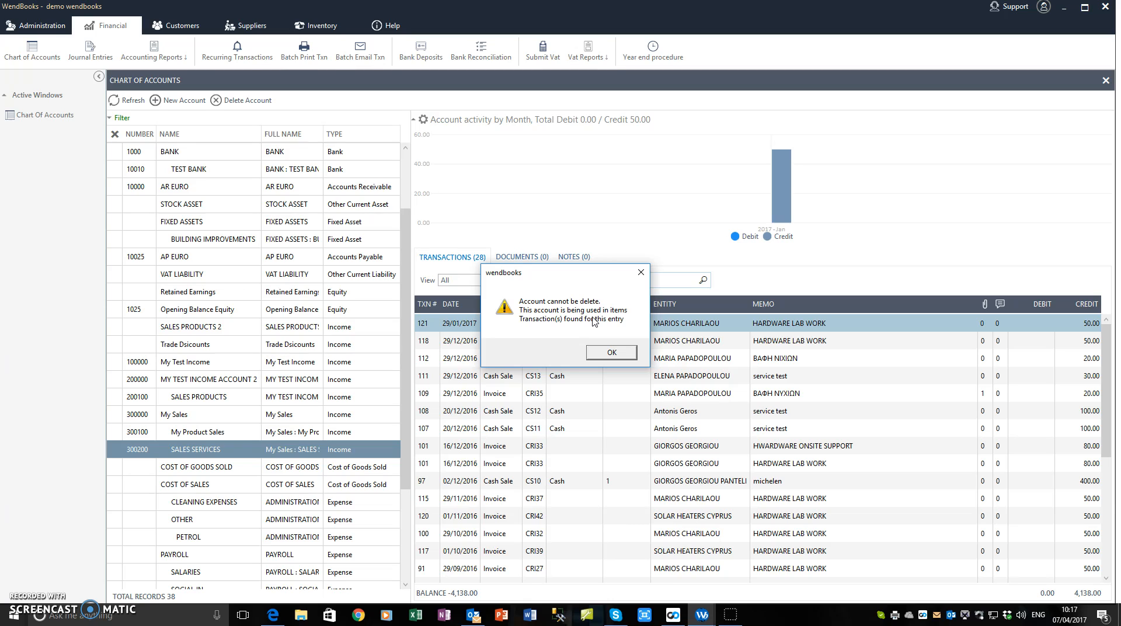
left_click(612, 353)
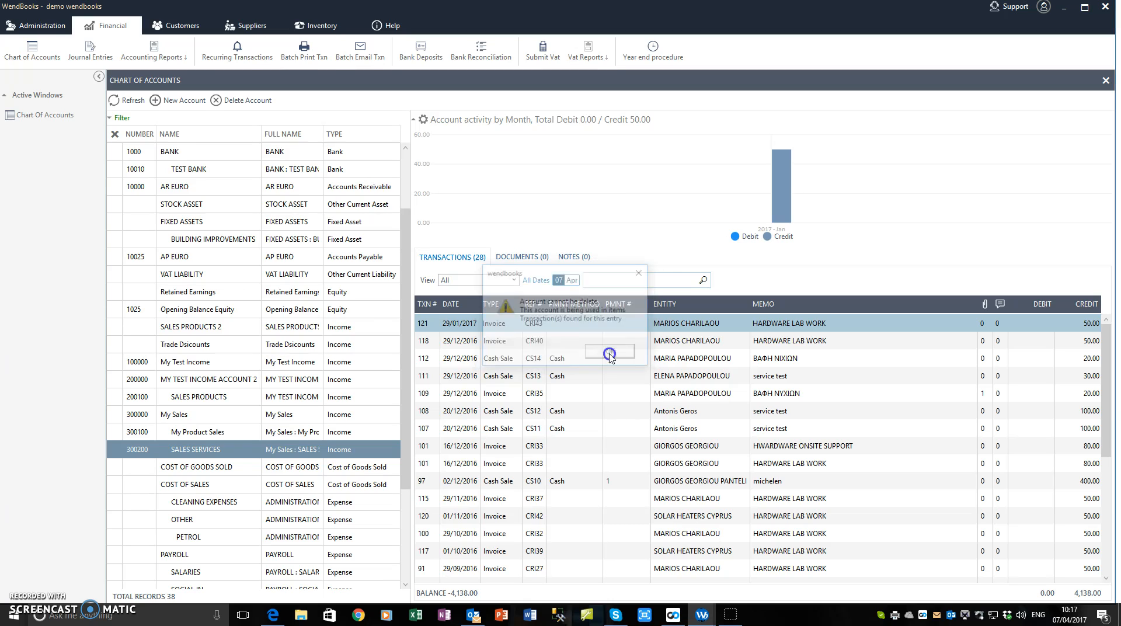
Reselect the AR EURO account, then open the Customer Center from the Customers tab.
left_click(184, 187)
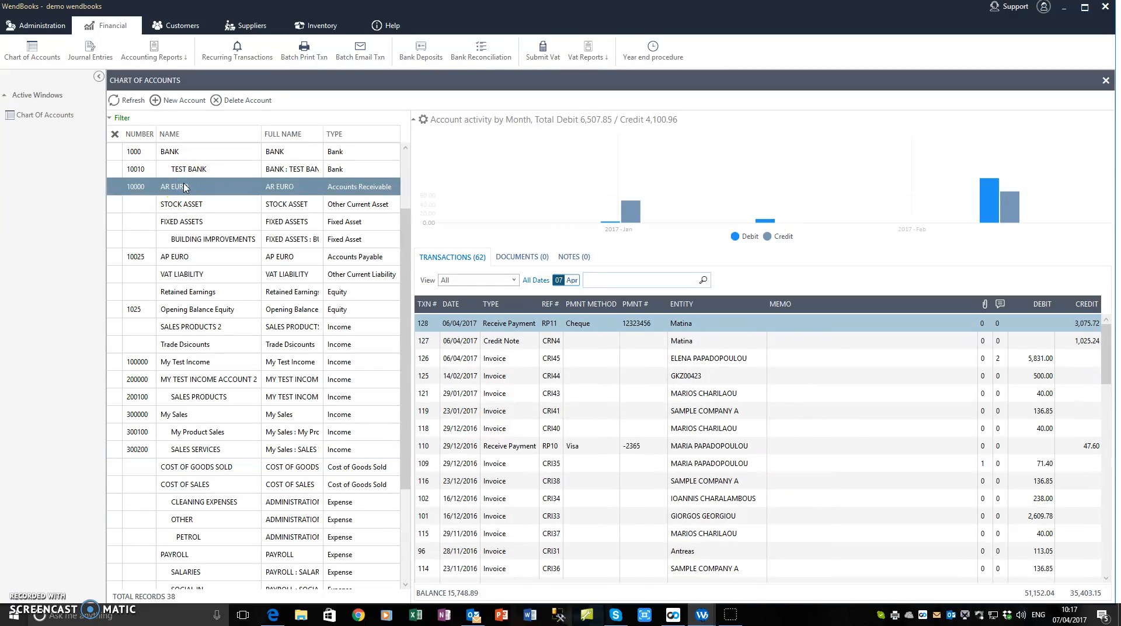
left_click(179, 189)
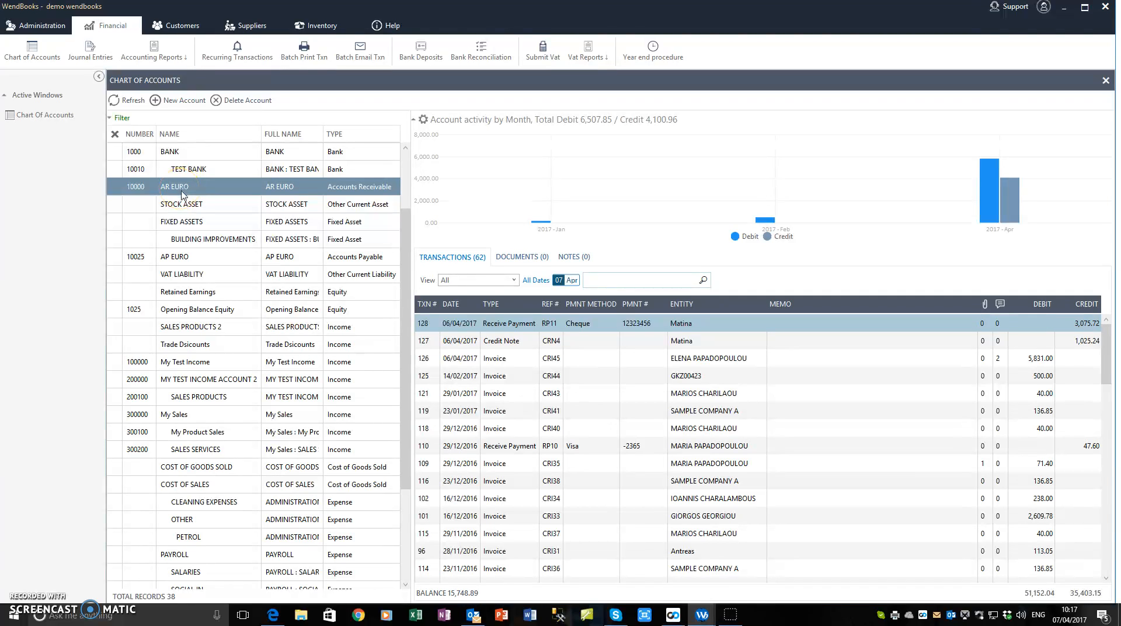
left_click(175, 25)
left_click(63, 46)
left_click(33, 57)
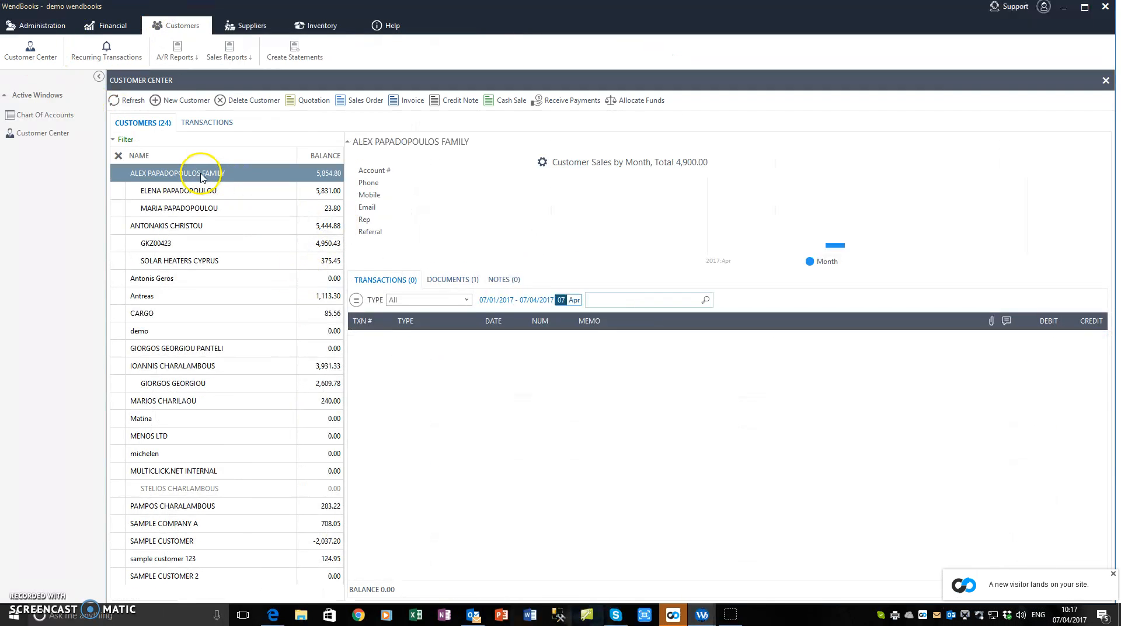
Begin a new customer with AR EURO as receivable account, then discard it without saving.
left_click(179, 102)
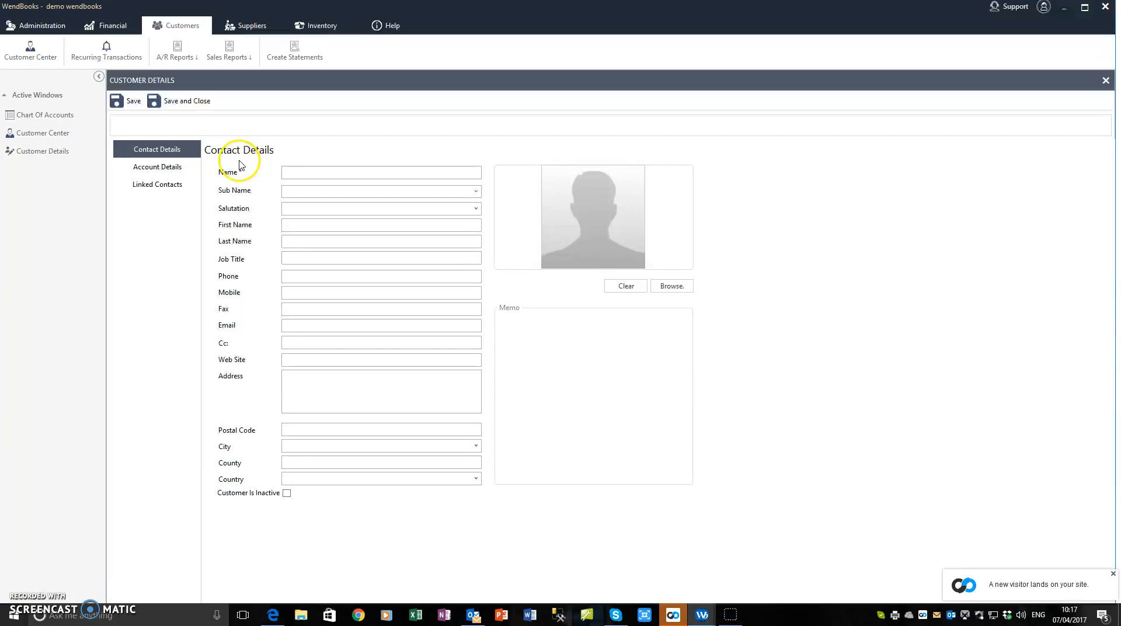
left_click(162, 168)
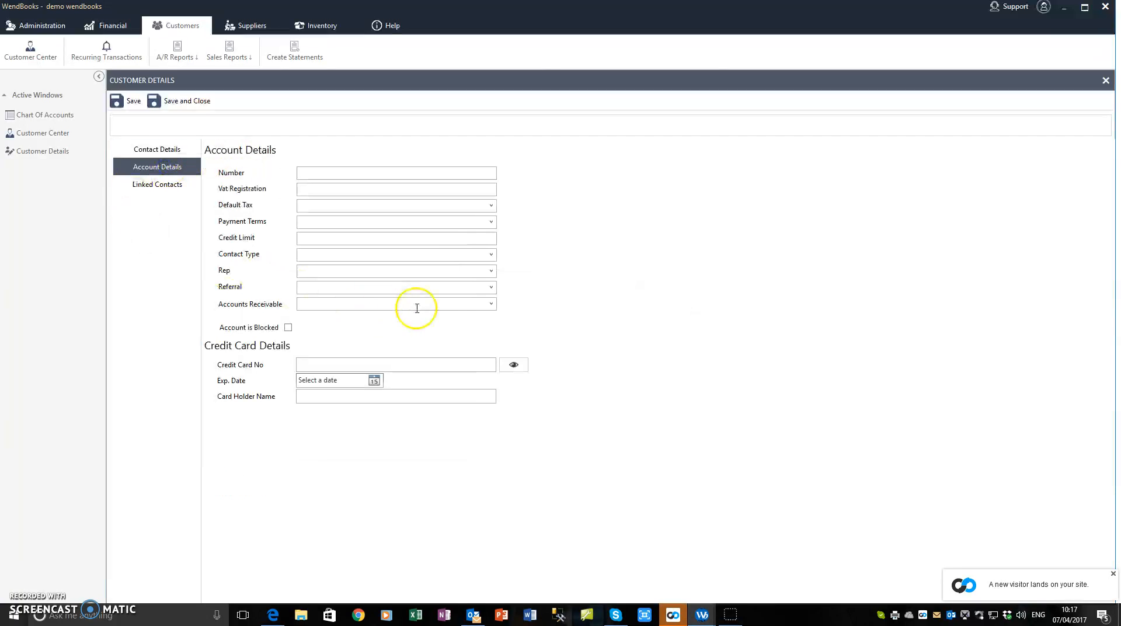
left_click(491, 304)
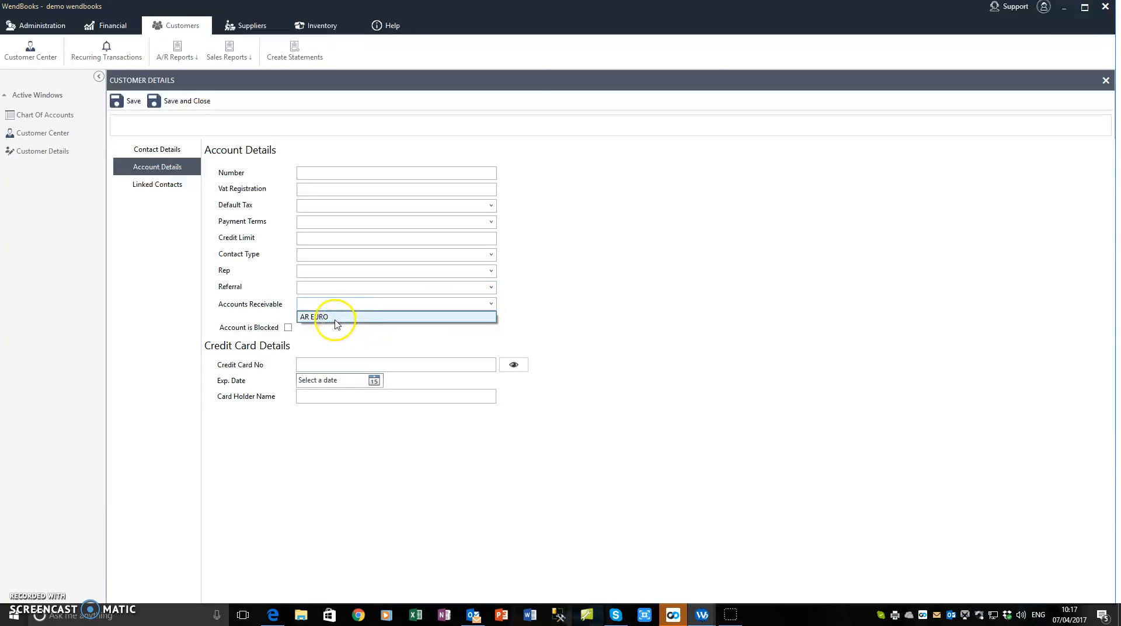
left_click(336, 318)
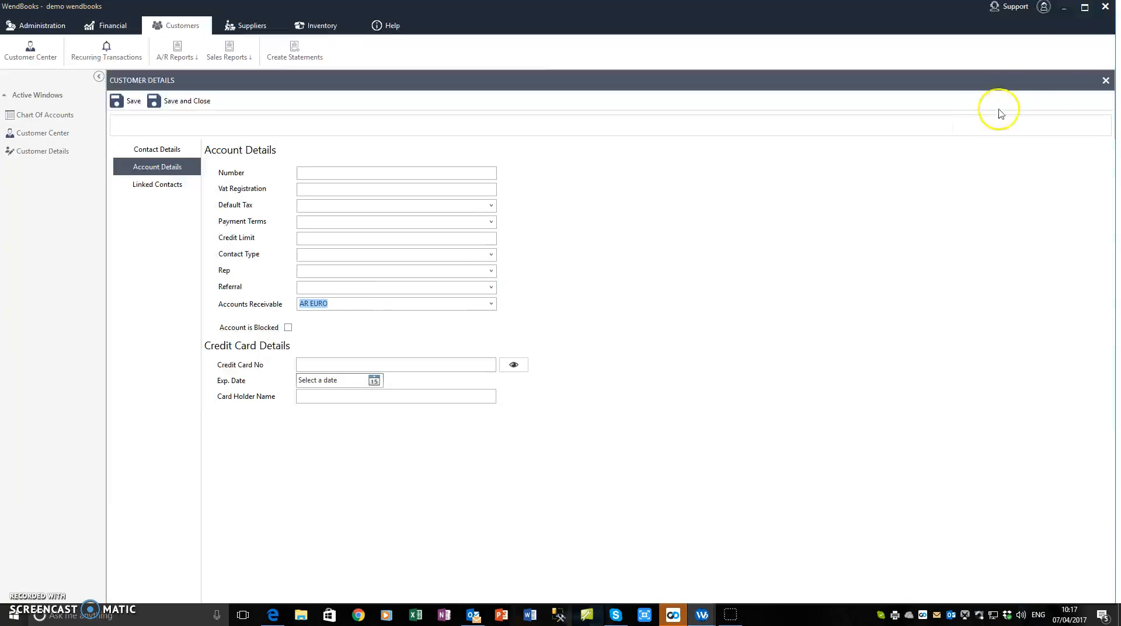
left_click(1106, 82)
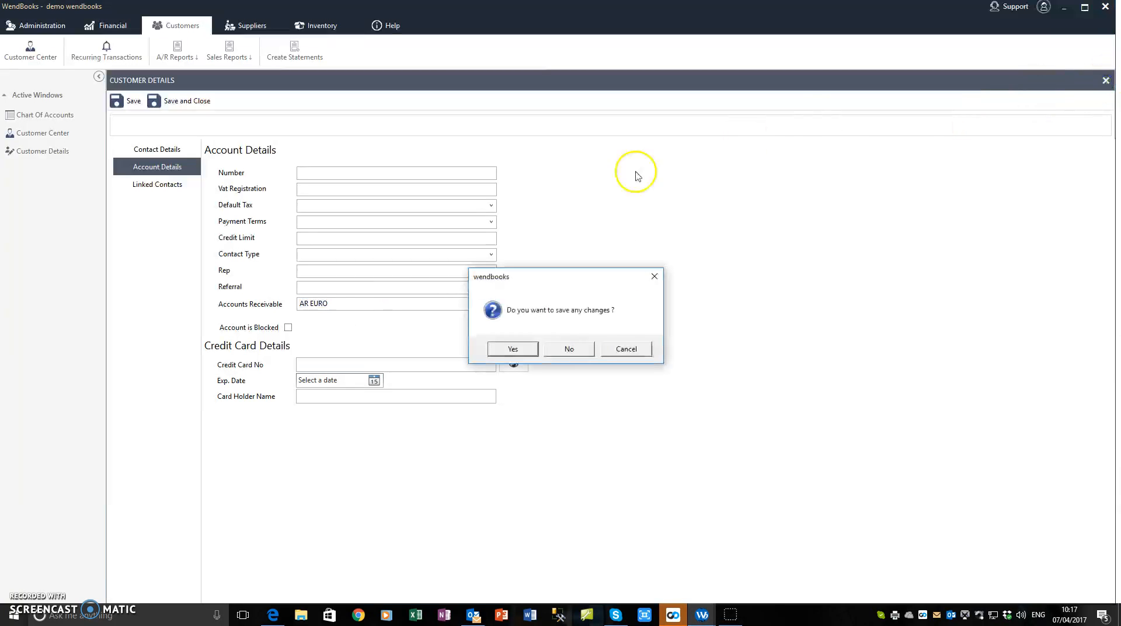
left_click(579, 349)
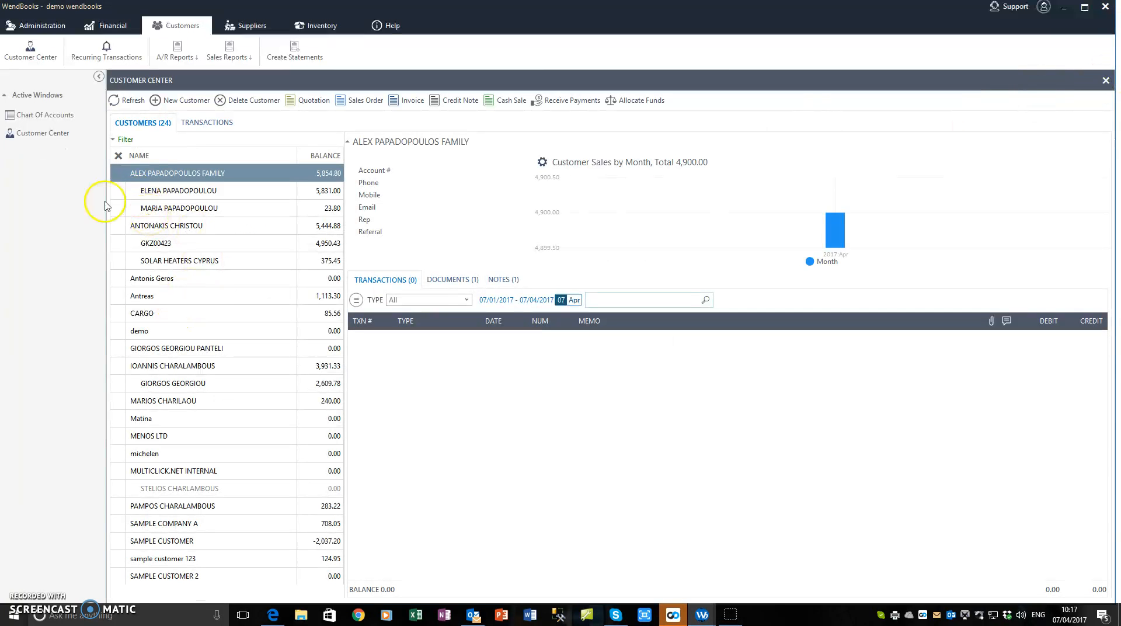
left_click(39, 117)
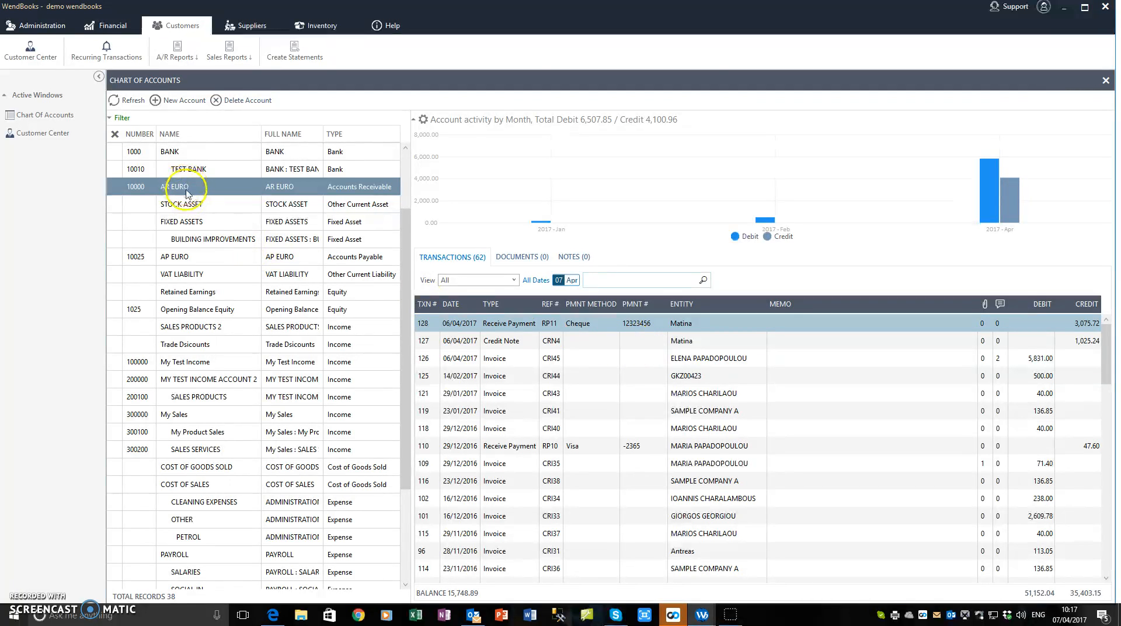
Attempt deleting AR EURO, accept the in-use warning, and view AP EURO's transactions.
left_click(236, 103)
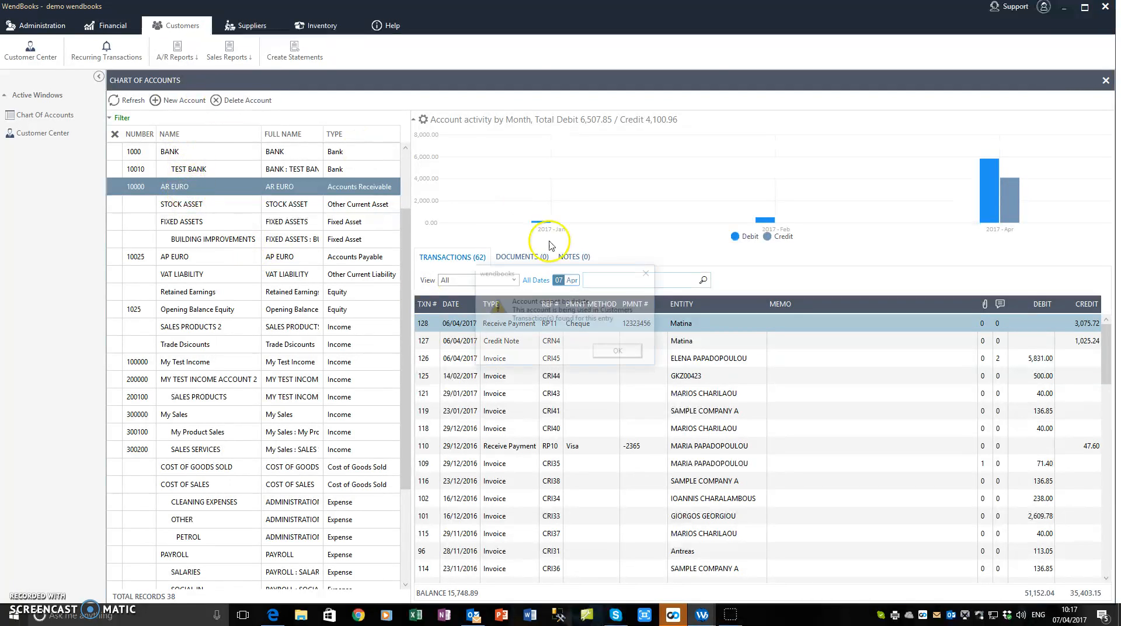
left_click(620, 352)
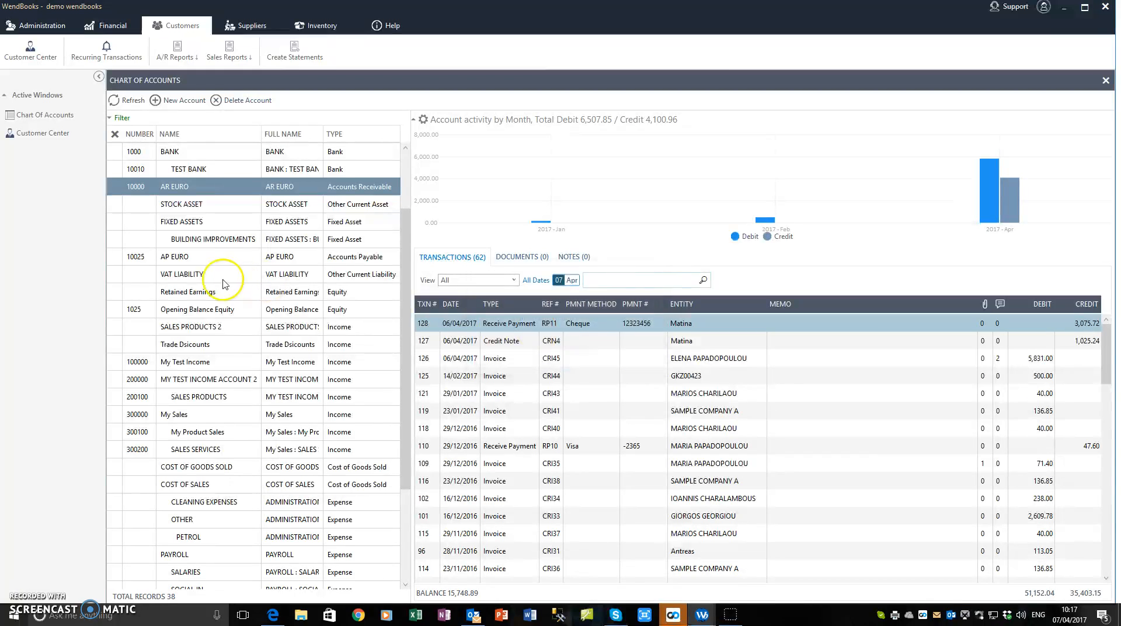
left_click(194, 262)
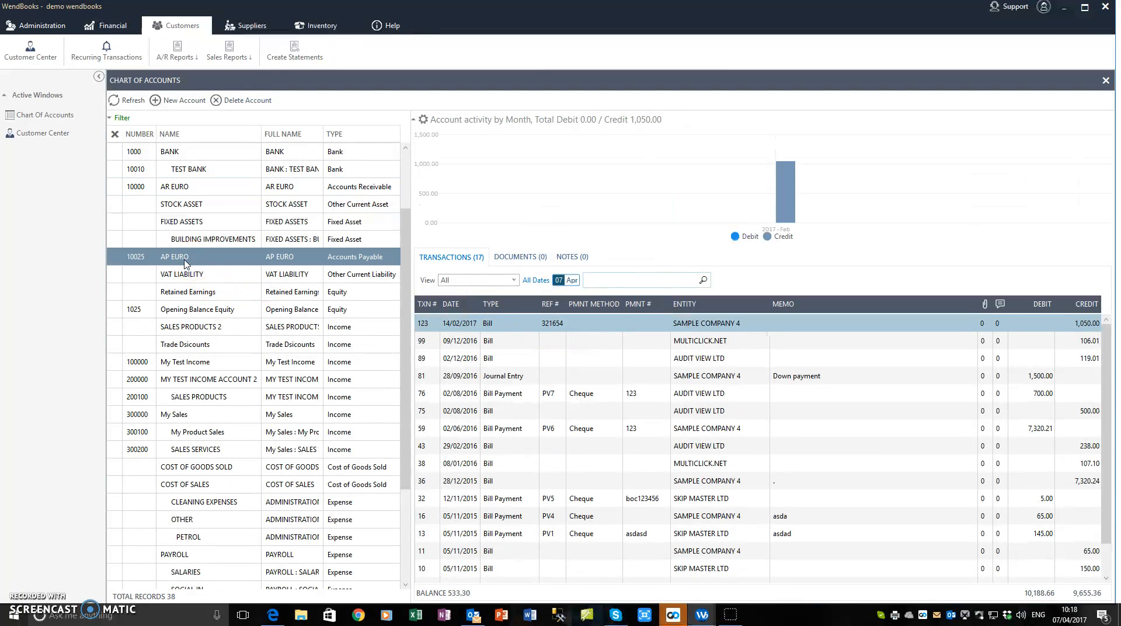
In the Supplier Center, confirm PANDA CORPORATION's default payable account is AP EURO.
left_click(246, 32)
left_click(27, 50)
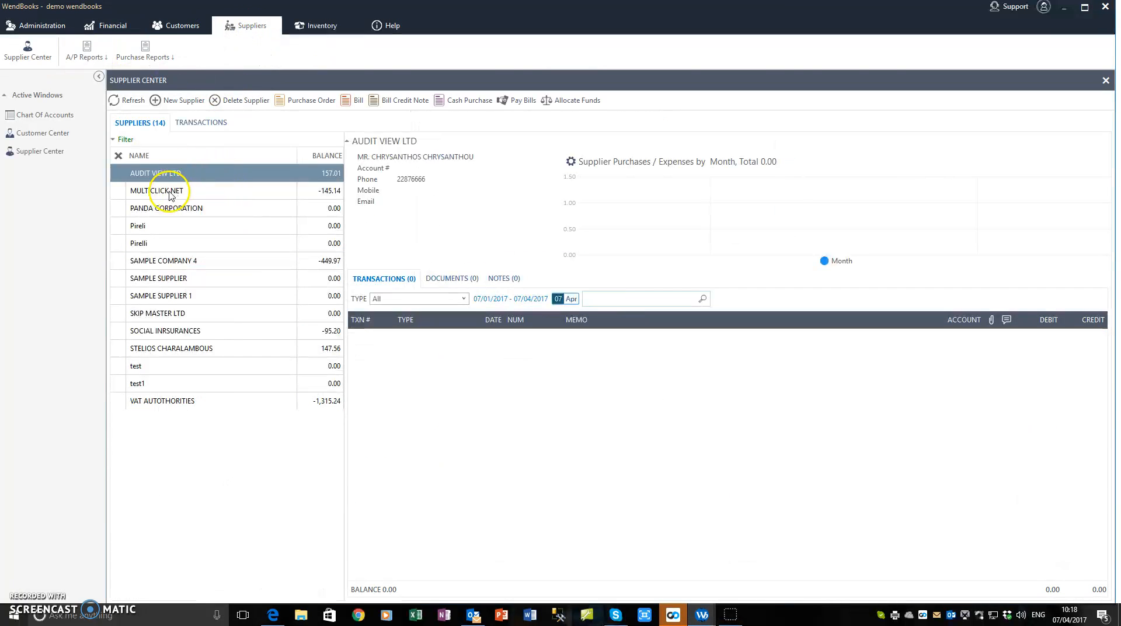
left_click(157, 212)
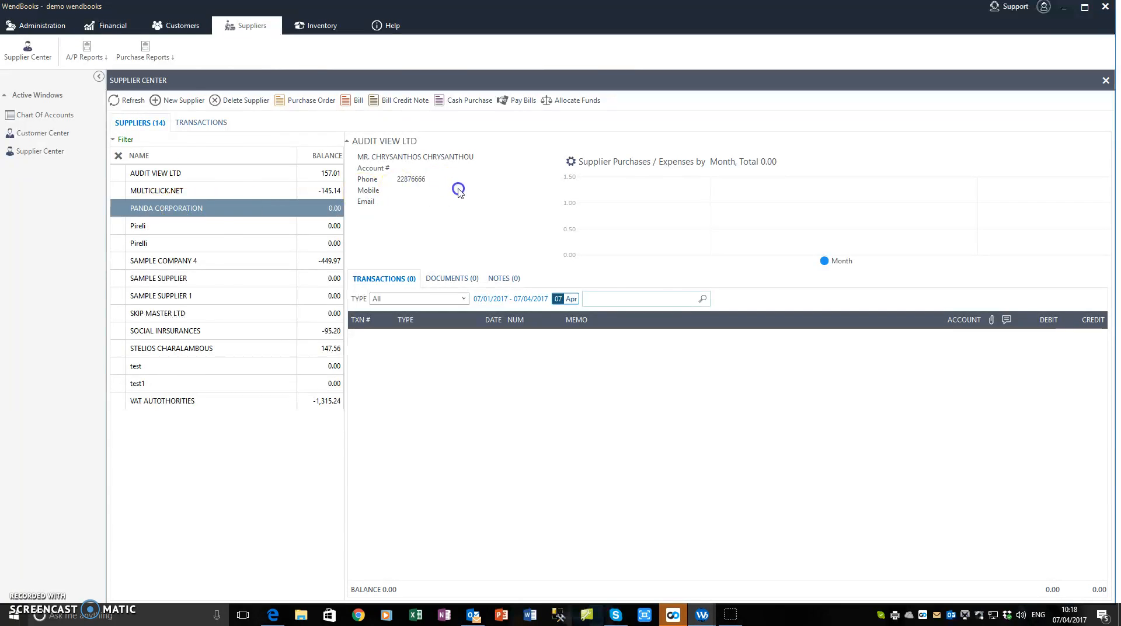
left_click(154, 167)
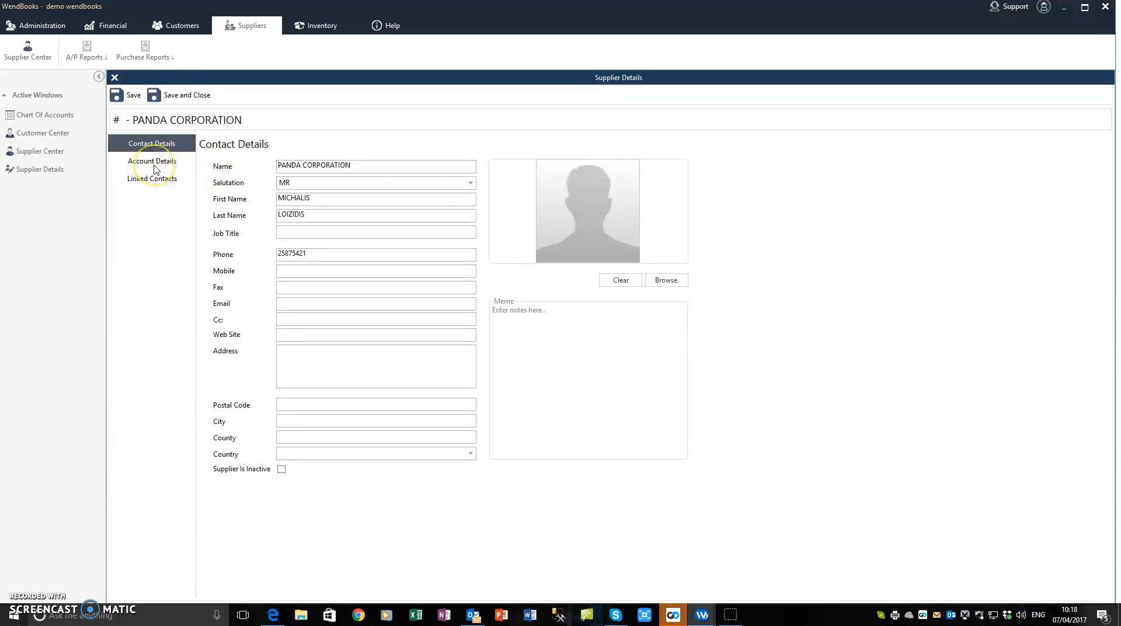
left_click(371, 283)
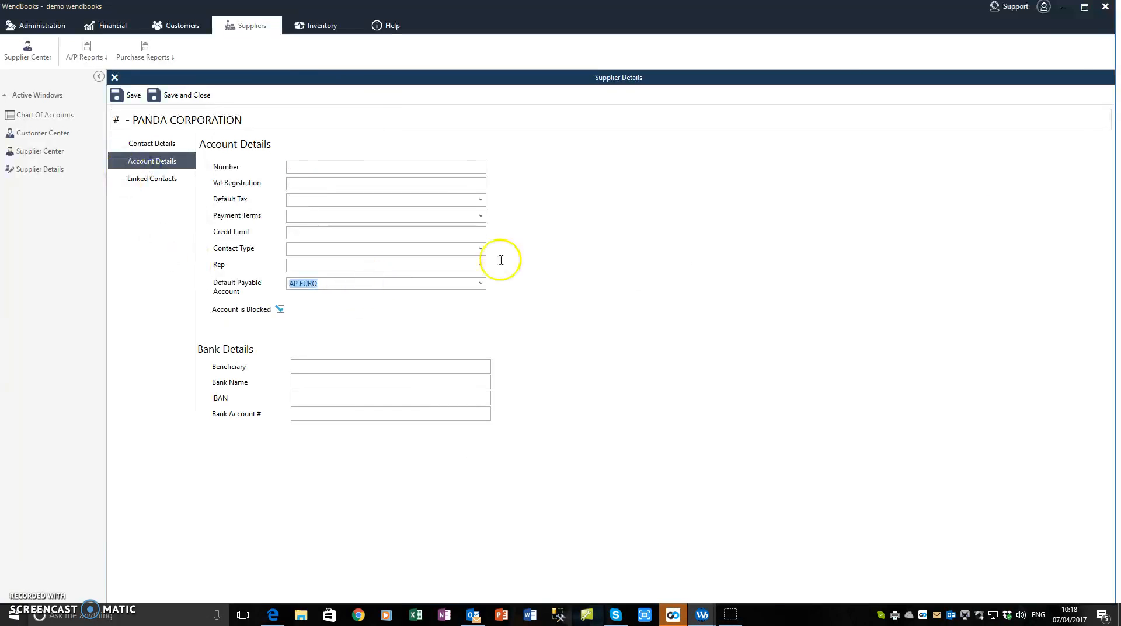
left_click(114, 80)
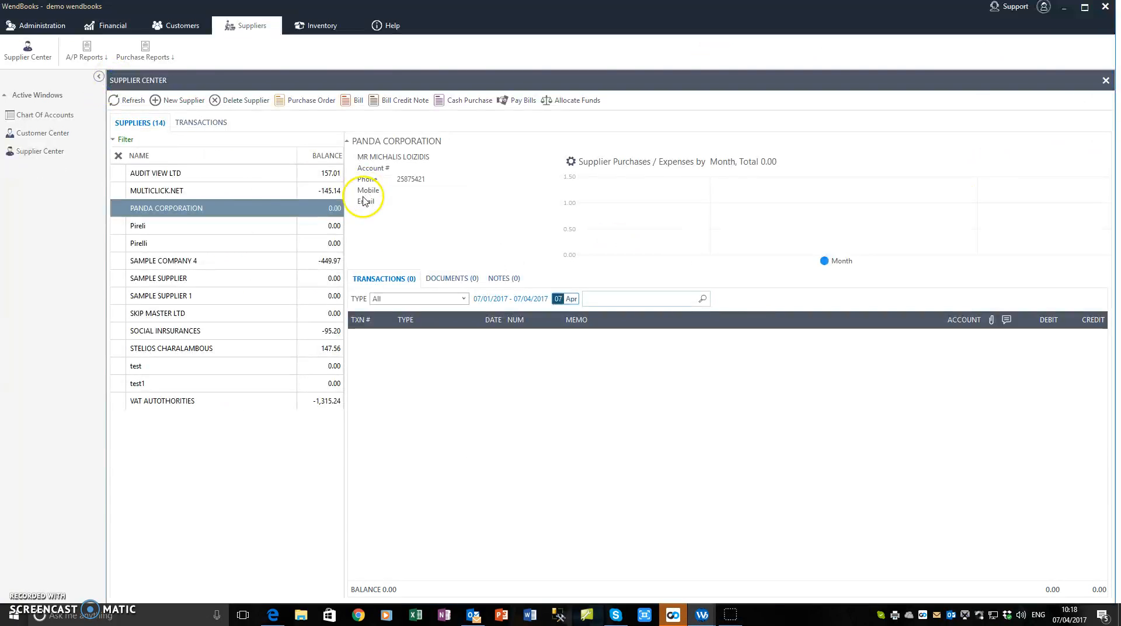
left_click(35, 133)
Back in the Chart of Accounts, review VAT LIABILITY and the refreshed Trade Dsicounts activity, selecting invoice CRI40.
left_click(36, 120)
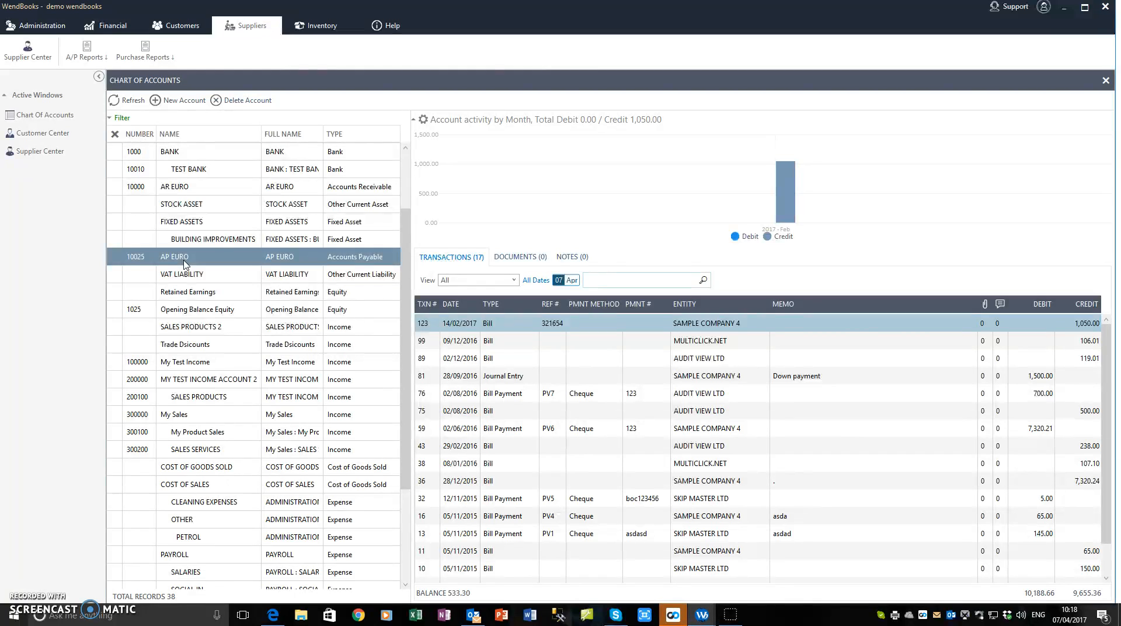
left_click(185, 277)
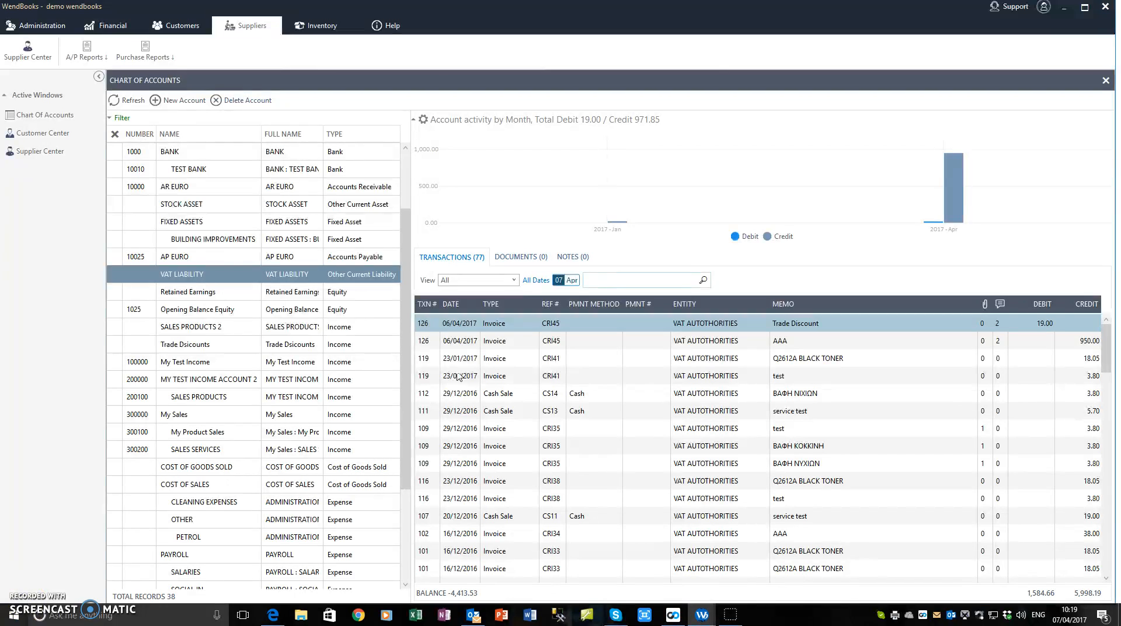
left_click(241, 340)
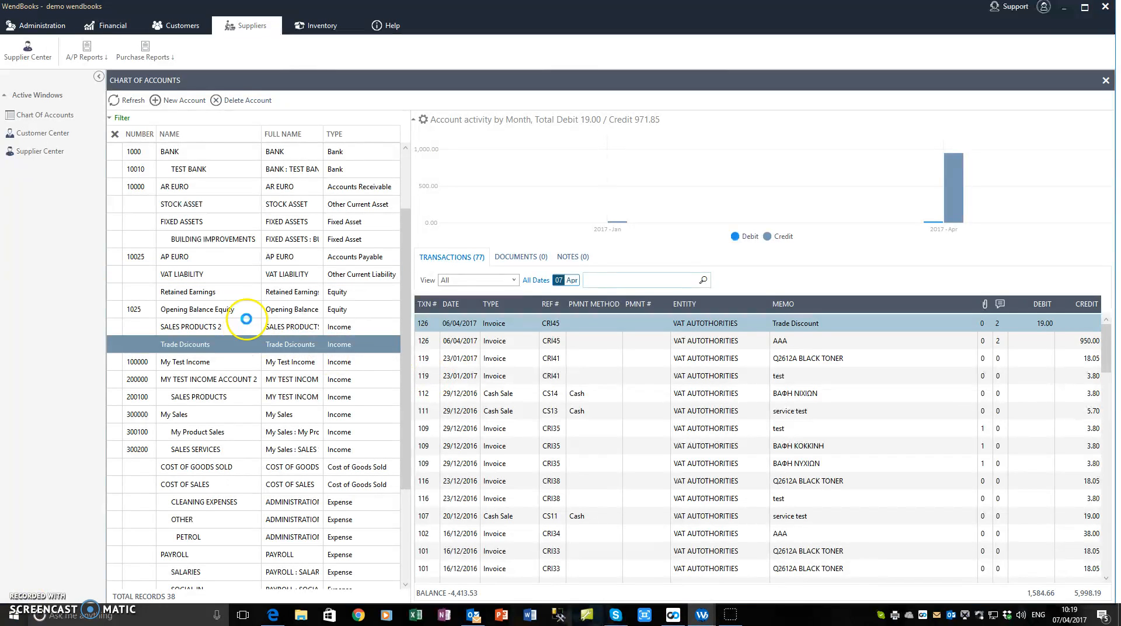
left_click(127, 102)
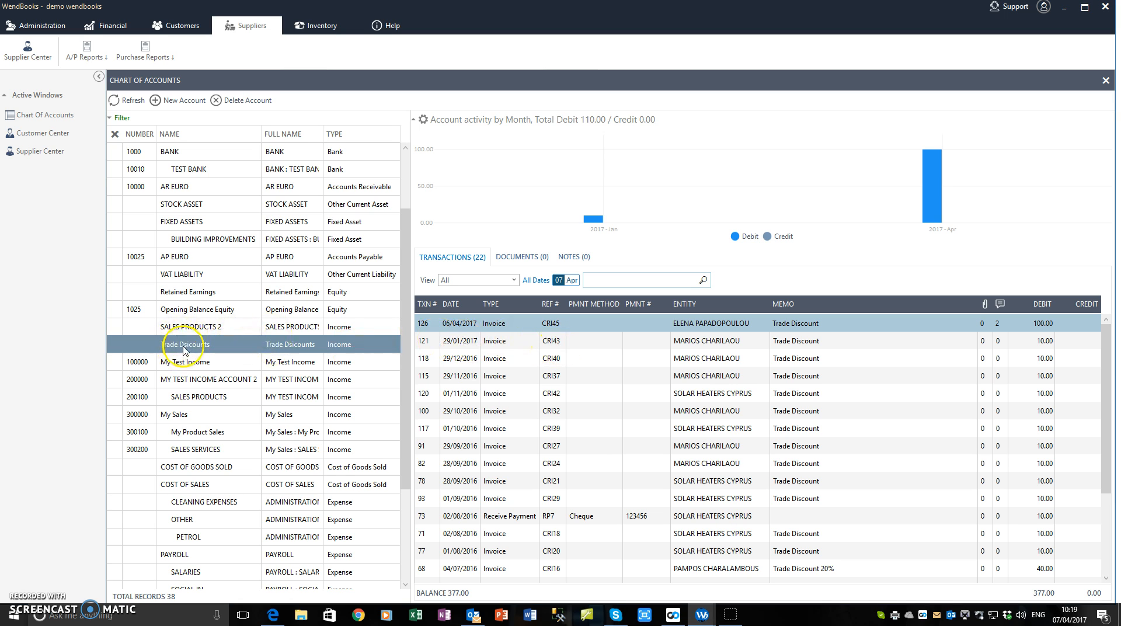
left_click(482, 356)
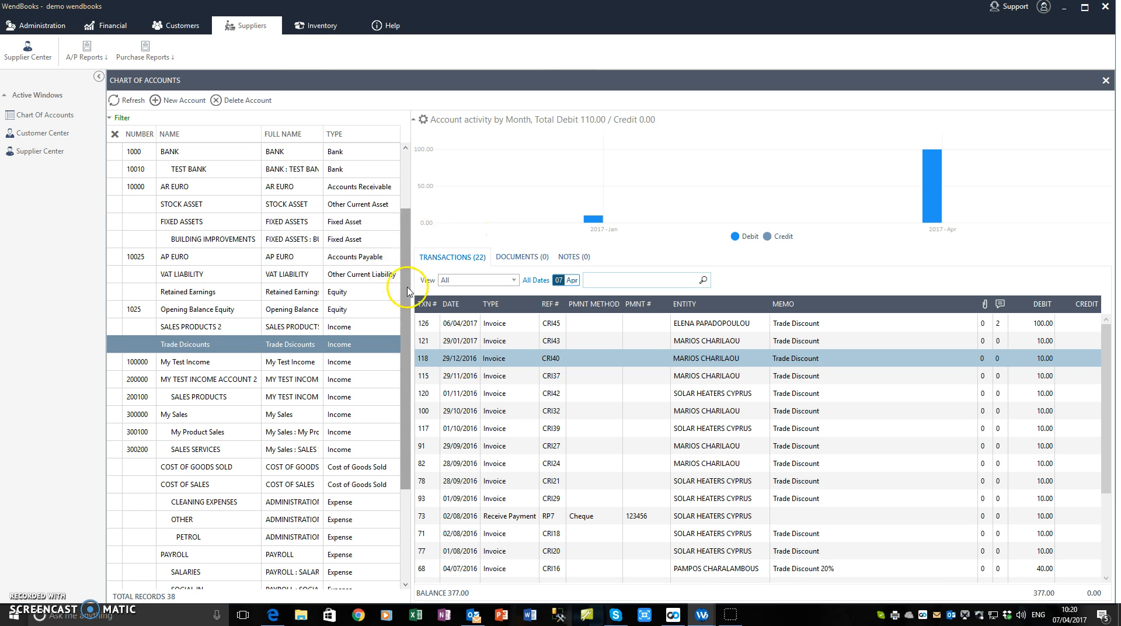
Check the Hellenic 452 and BOC 1 account activity, BOC 1 showing 9 transactions, balance 23,506.15.
left_click_drag(408, 292, 401, 200)
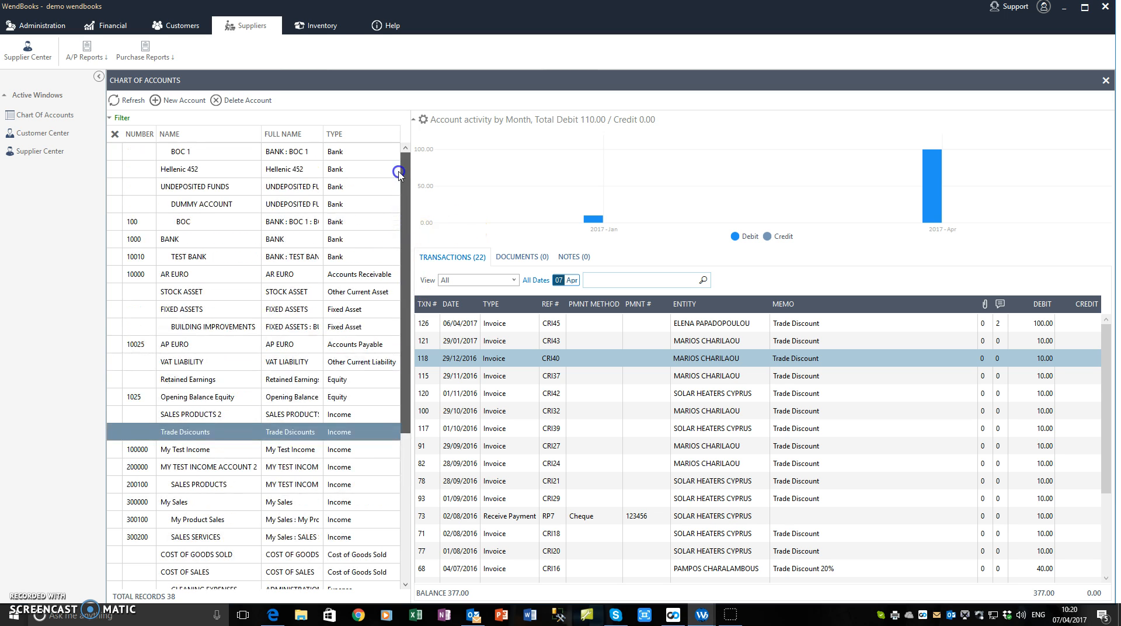
left_click(188, 171)
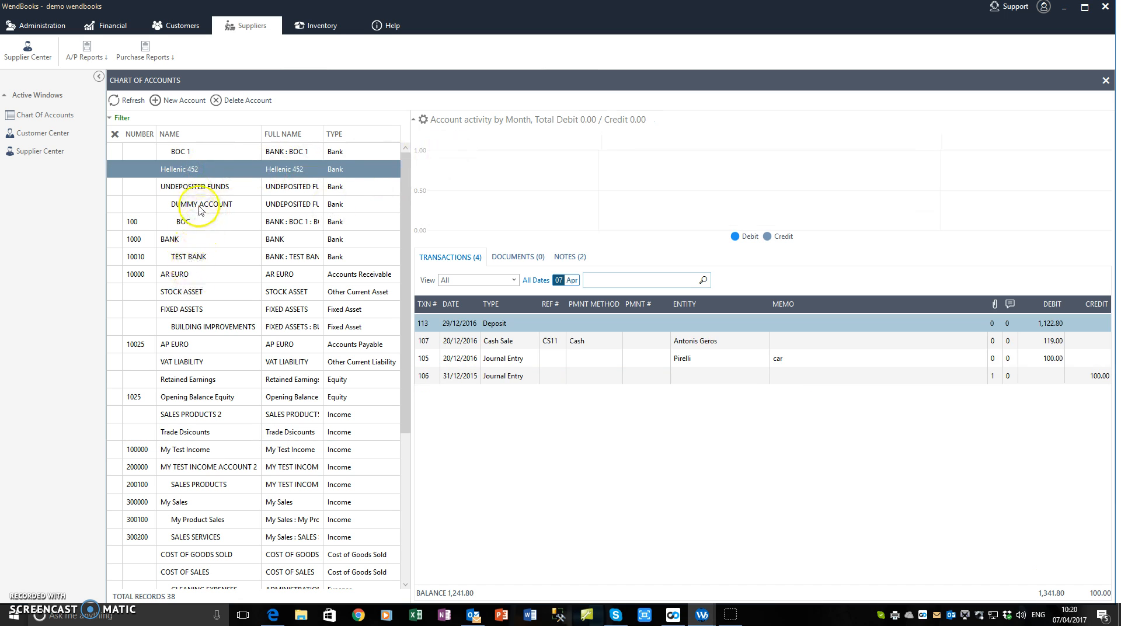
left_click(197, 153)
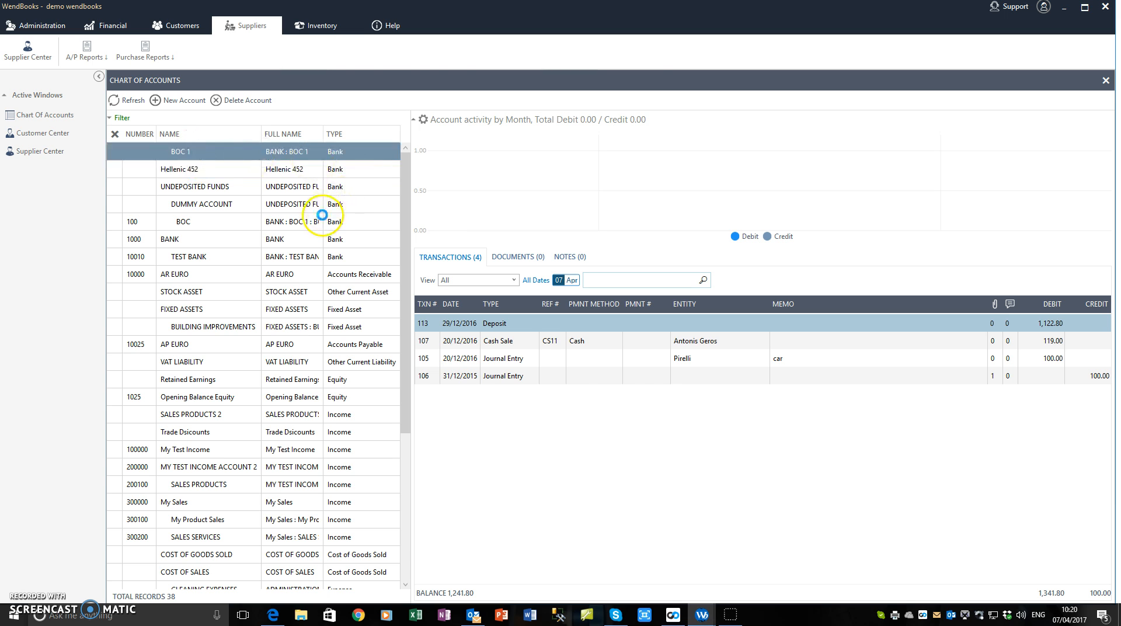
Edit the graph start date, redraw the chart, and inspect the June 2016 debit and credit totals.
left_click(423, 119)
left_click(474, 183)
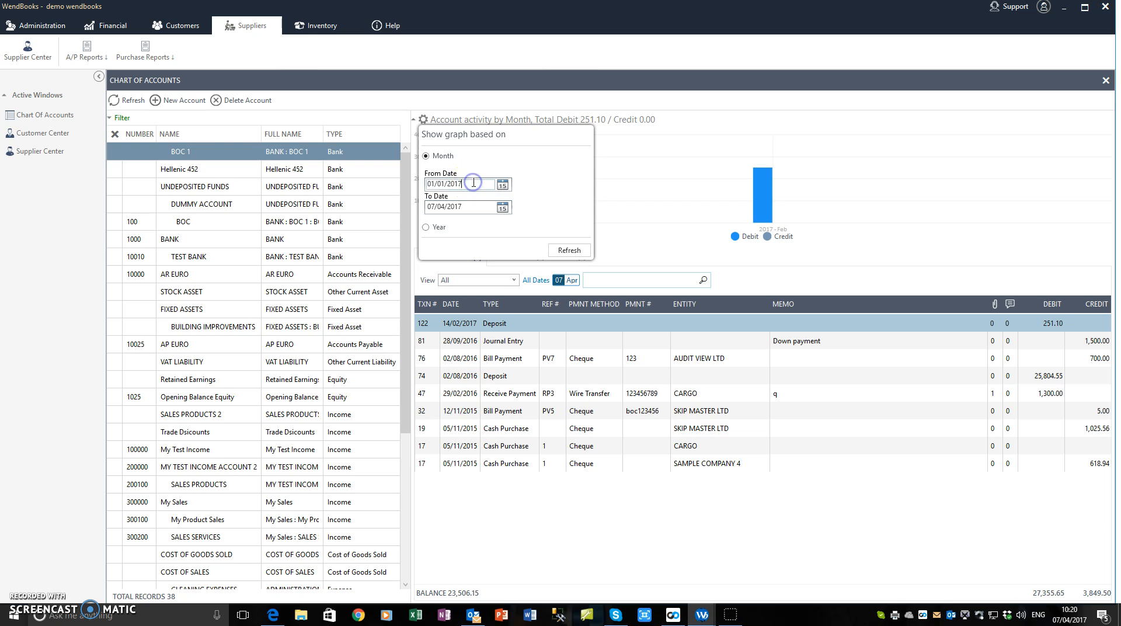
left_click(478, 185)
left_click(569, 250)
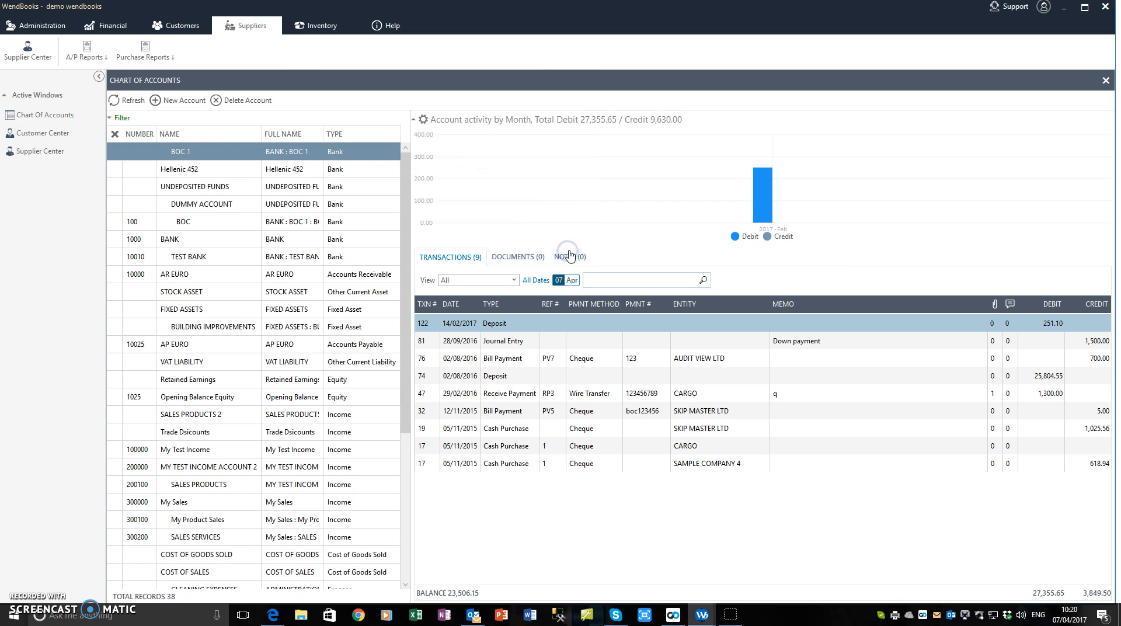
mouse_move(618, 223)
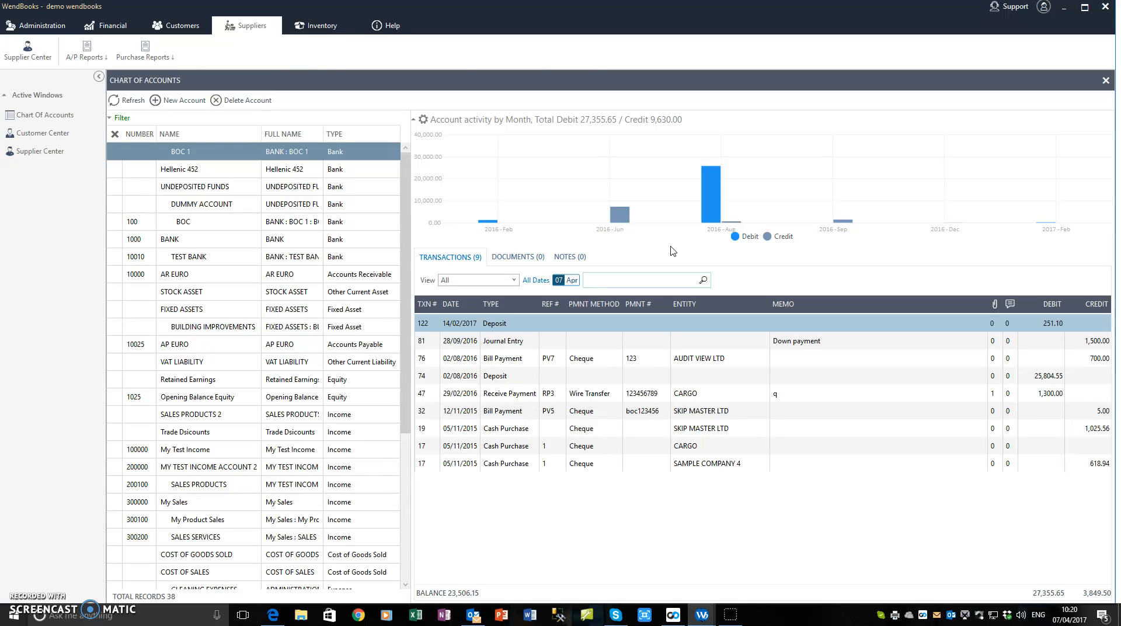
left_click(636, 223)
Switch the BOC 1 activity graph to Year periods, totalling debit 27,355.65 and credit 11,279.50.
left_click(424, 119)
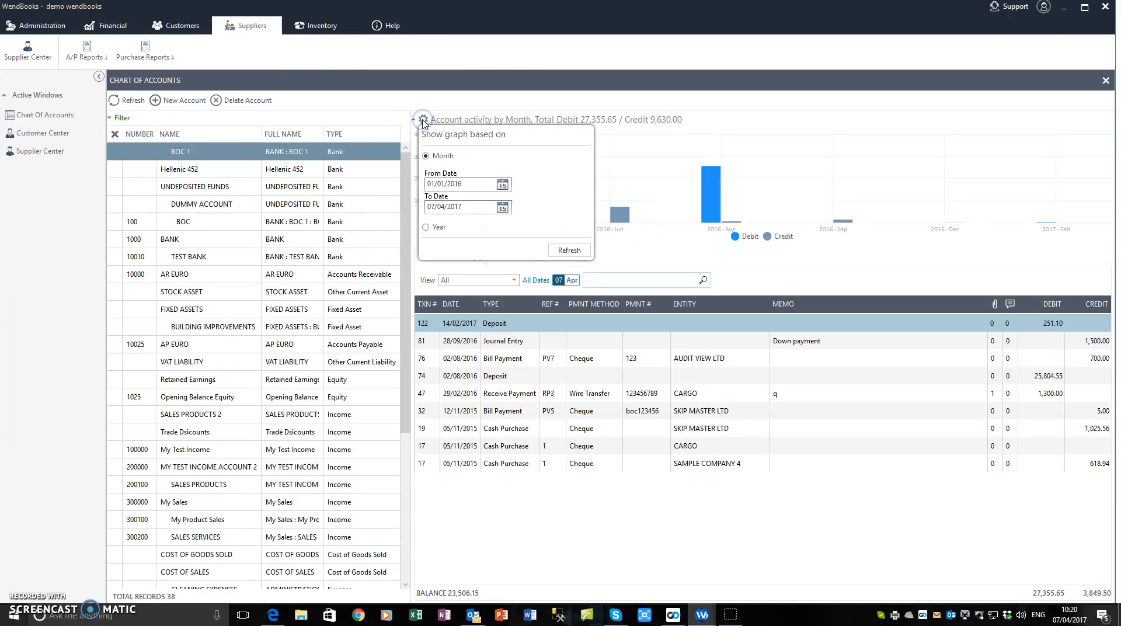
left_click(427, 228)
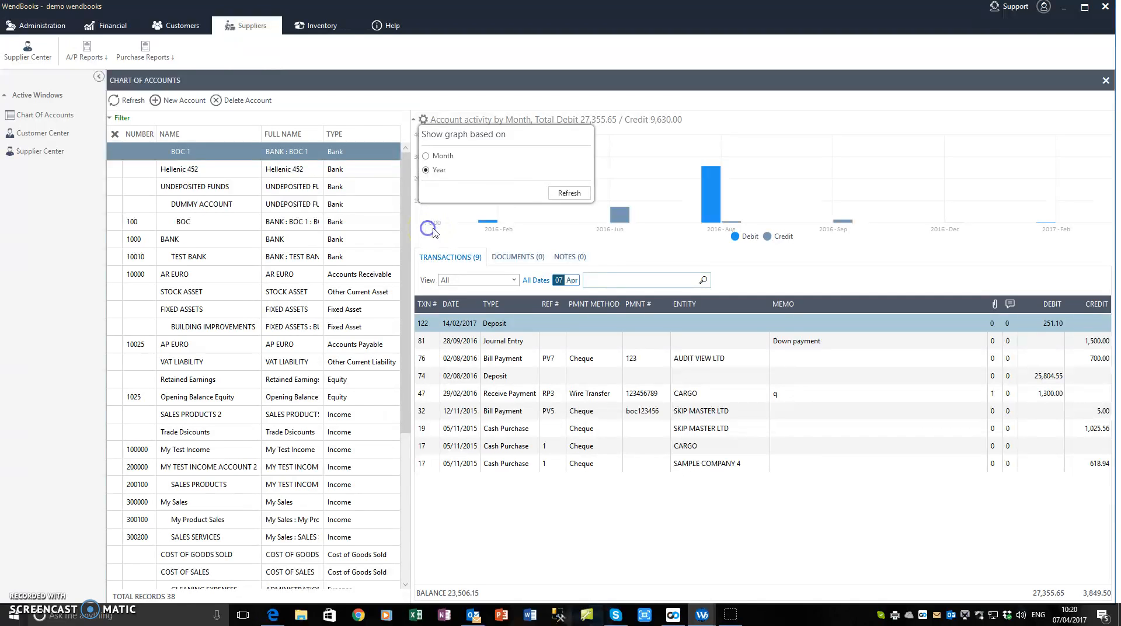
left_click(576, 196)
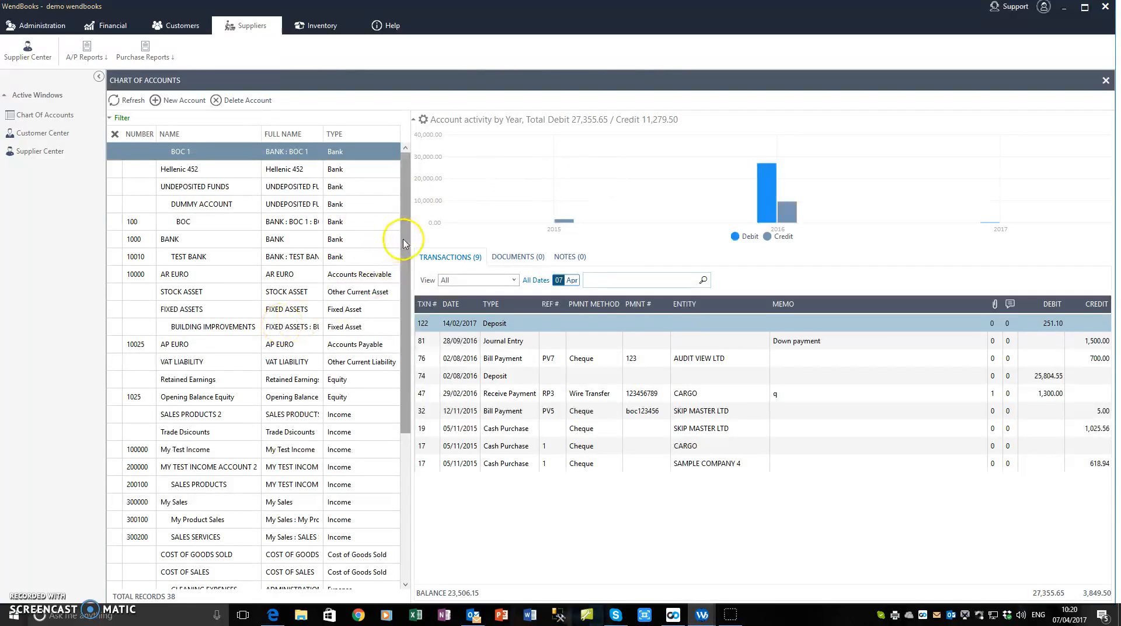
Open the account's DOCUMENTS tab and its add-files window, then close it without attaching anything.
mouse_move(405, 239)
left_mouse_down()
mouse_move(407, 251)
mouse_move(408, 223)
left_mouse_up()
left_click(522, 260)
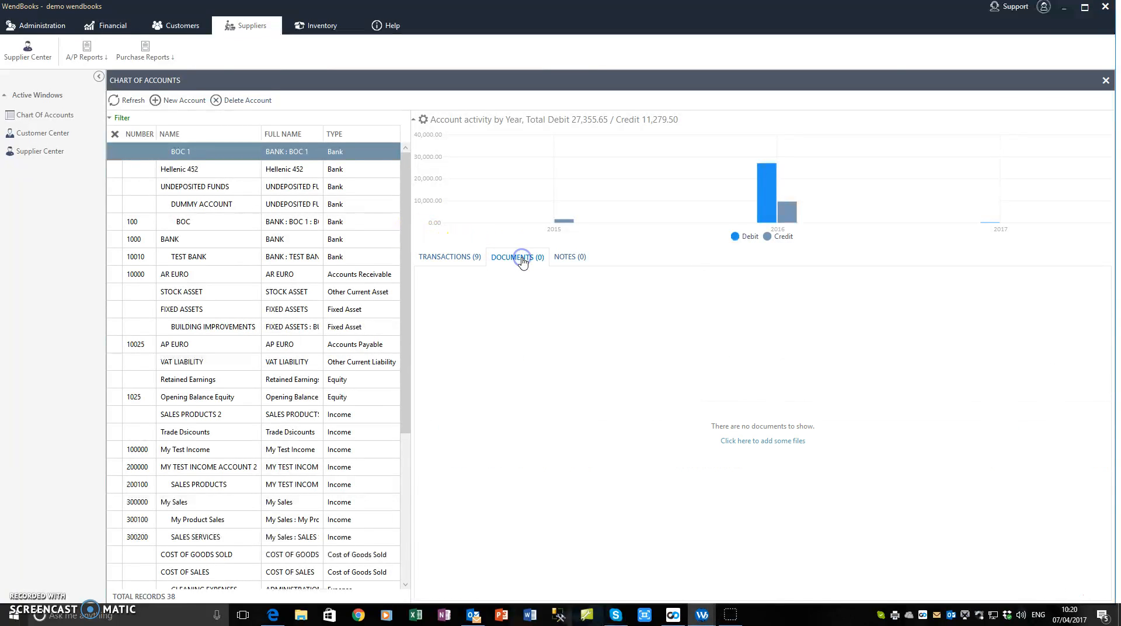
left_click(758, 442)
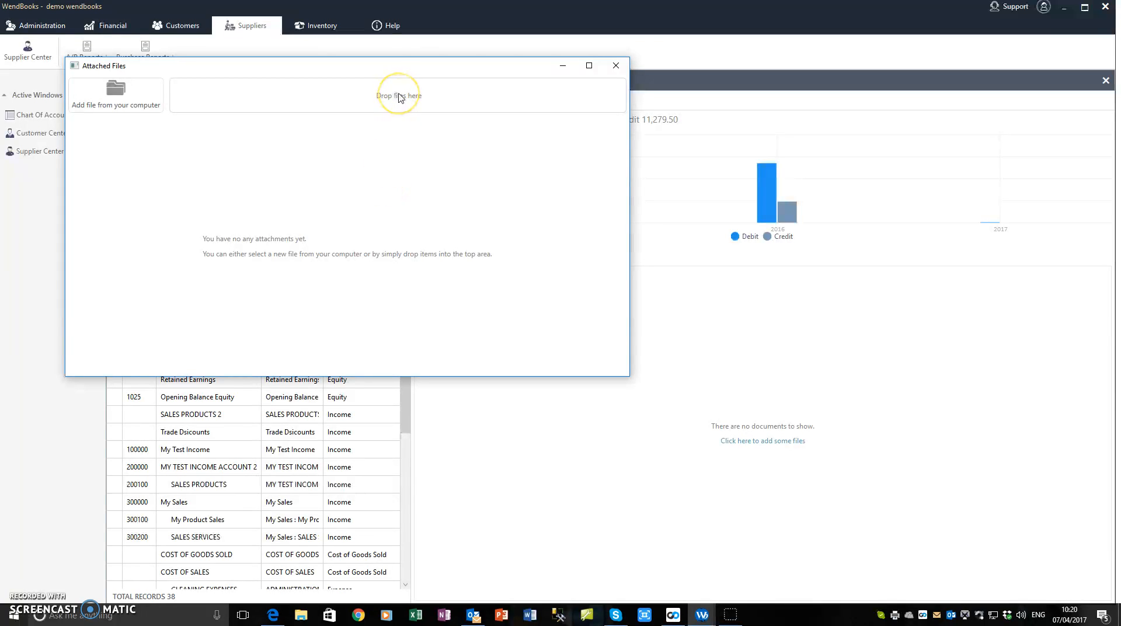
left_click(617, 66)
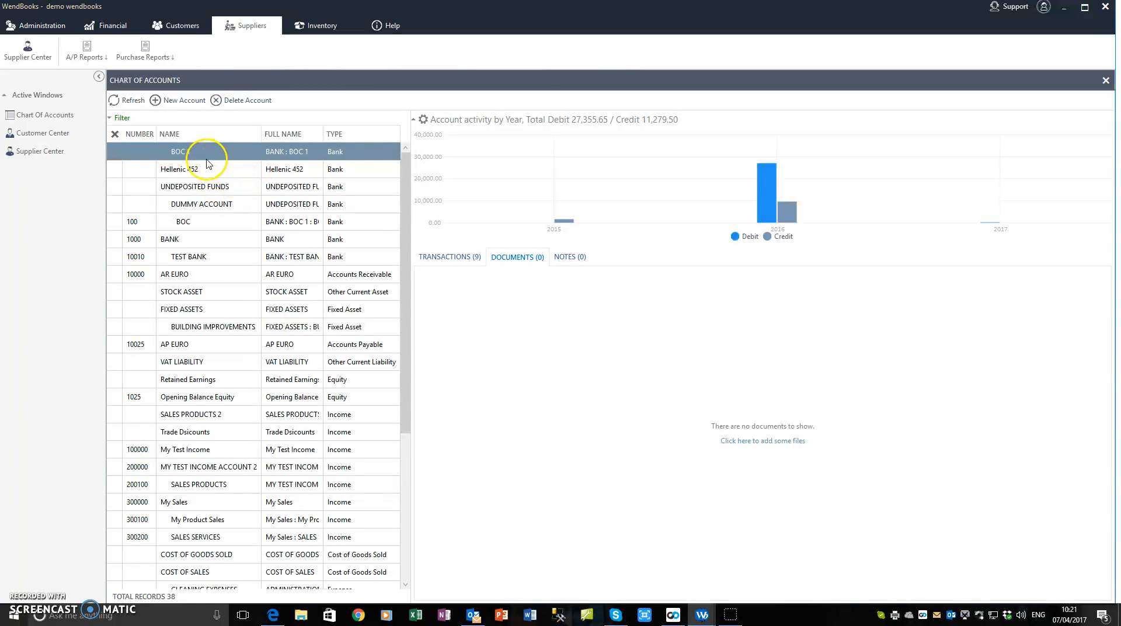
On the NOTES tab, add a new note reading 'tes' and confirm it.
left_click(575, 258)
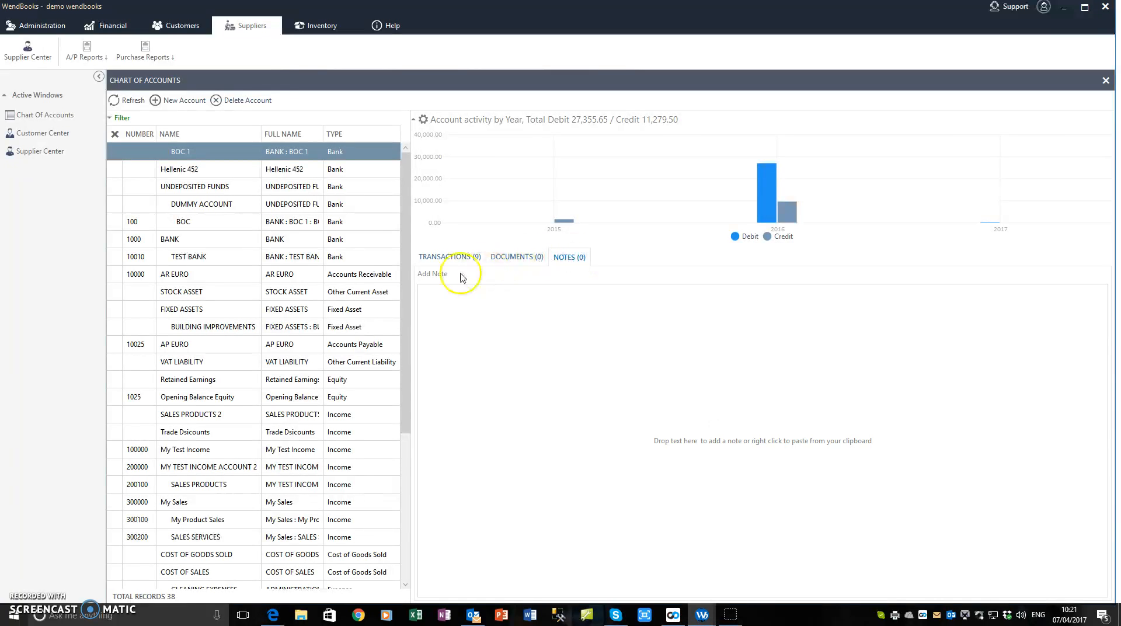
left_click(433, 276)
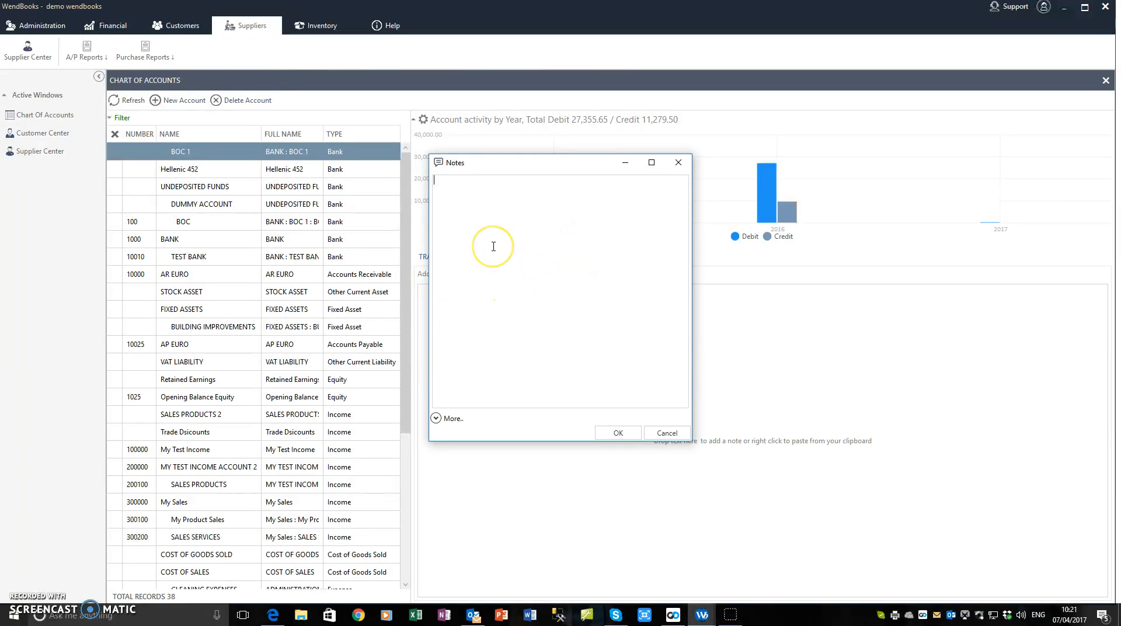
type("test")
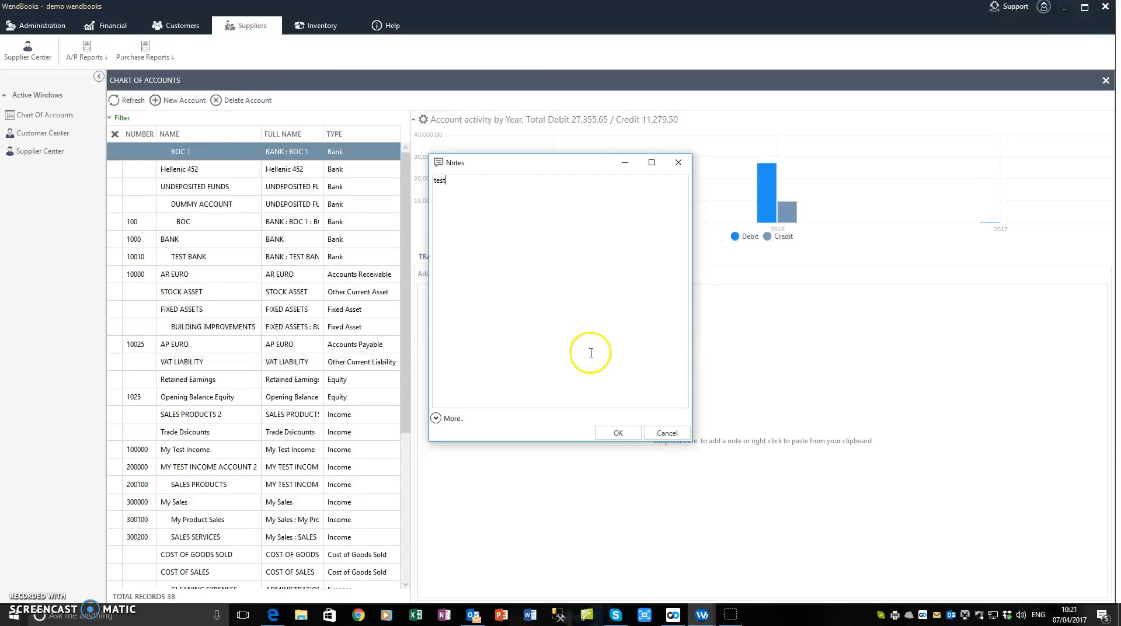
left_click(618, 432)
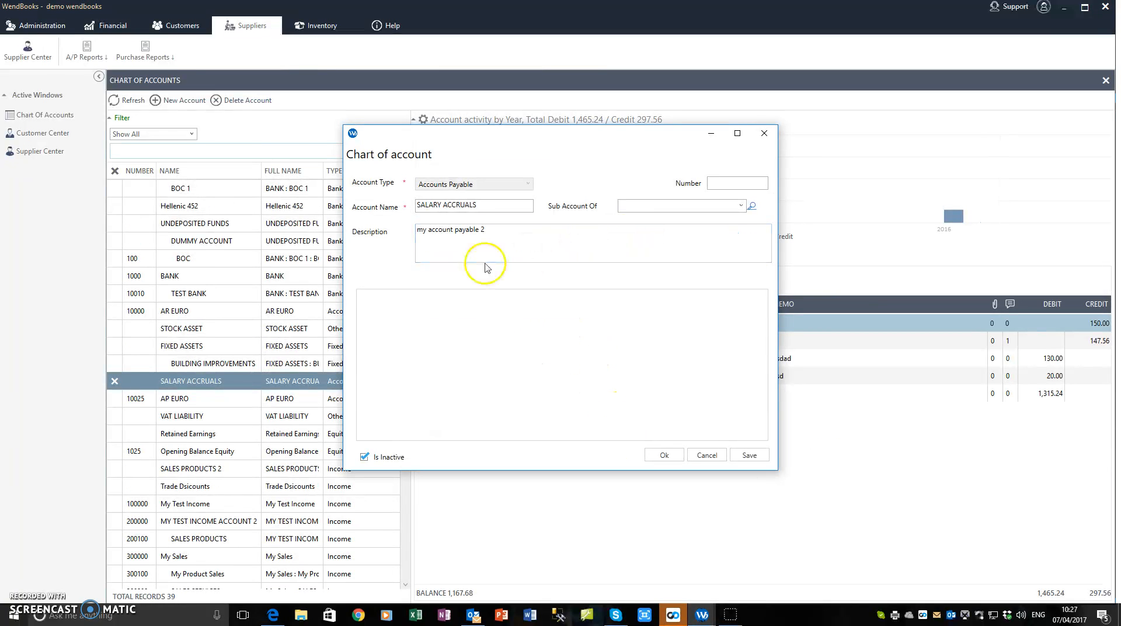
Close the SALARY ACCRUALS account details and collapse then re-expand the account filter options.
left_click(764, 135)
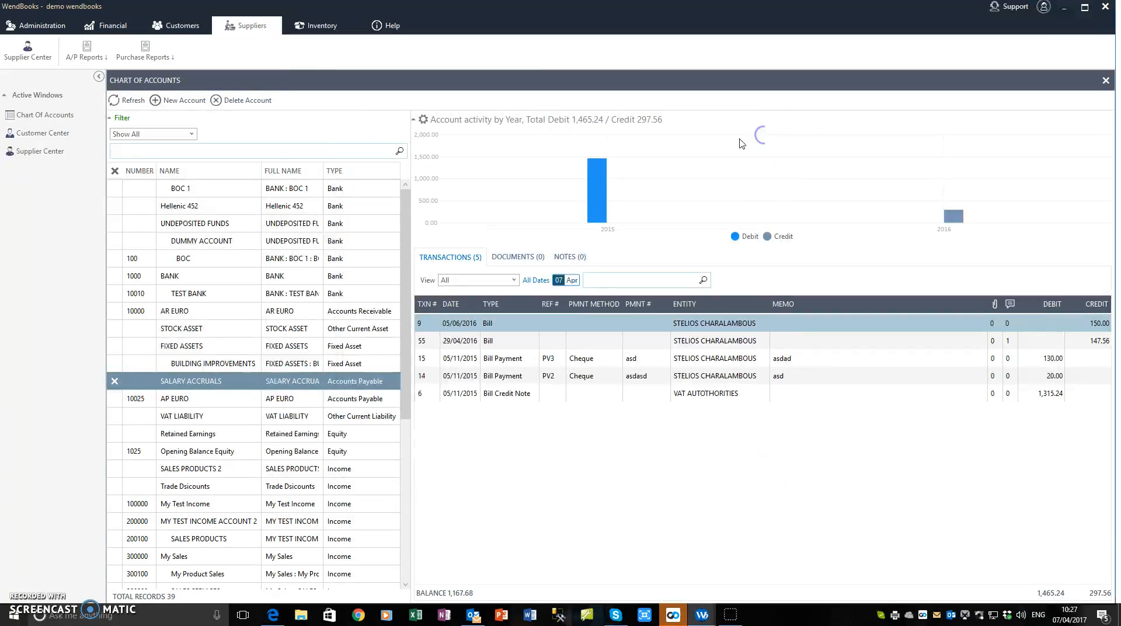
left_click(122, 119)
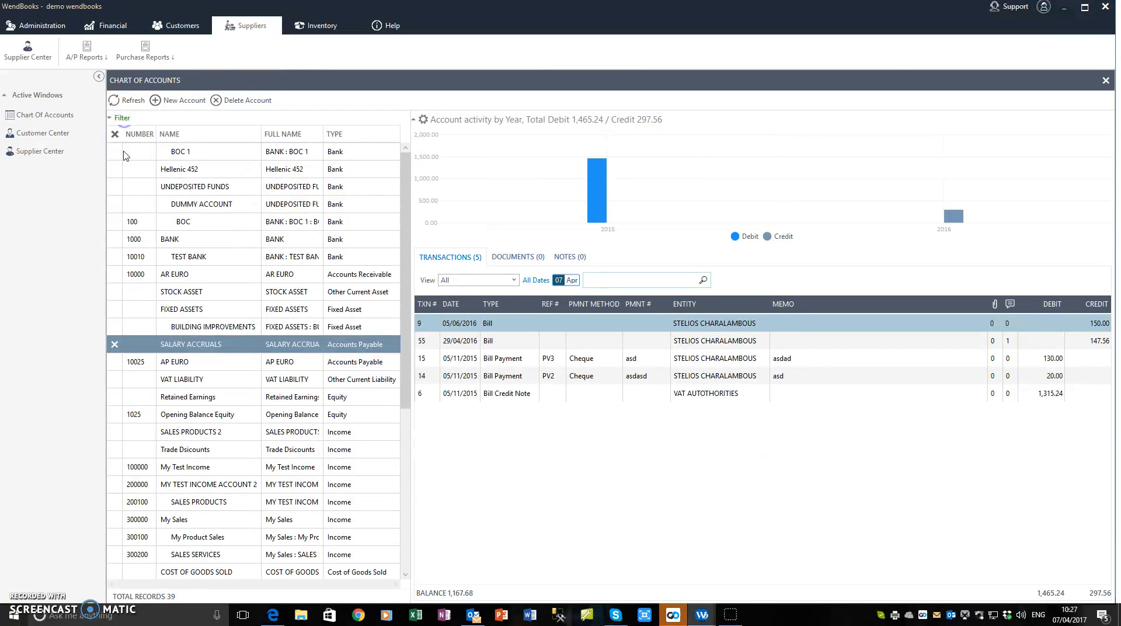
left_click(122, 118)
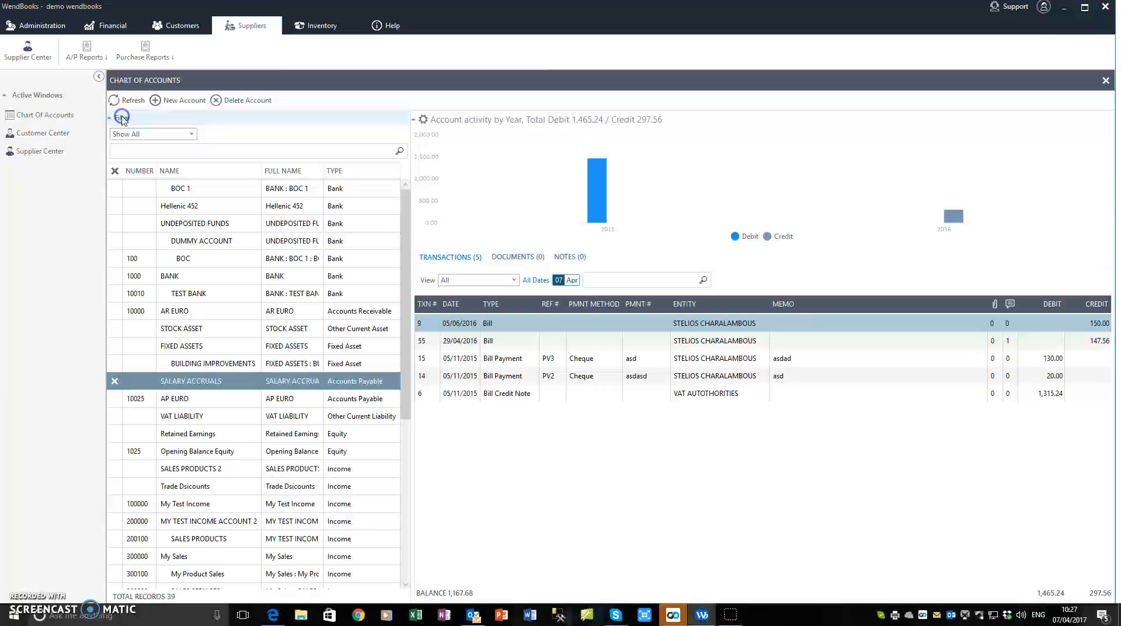
Search the accounts for 'test bank', clear the search to list all 39, and show SALARY ACCRUALS transactions.
left_click(193, 151)
type("t")
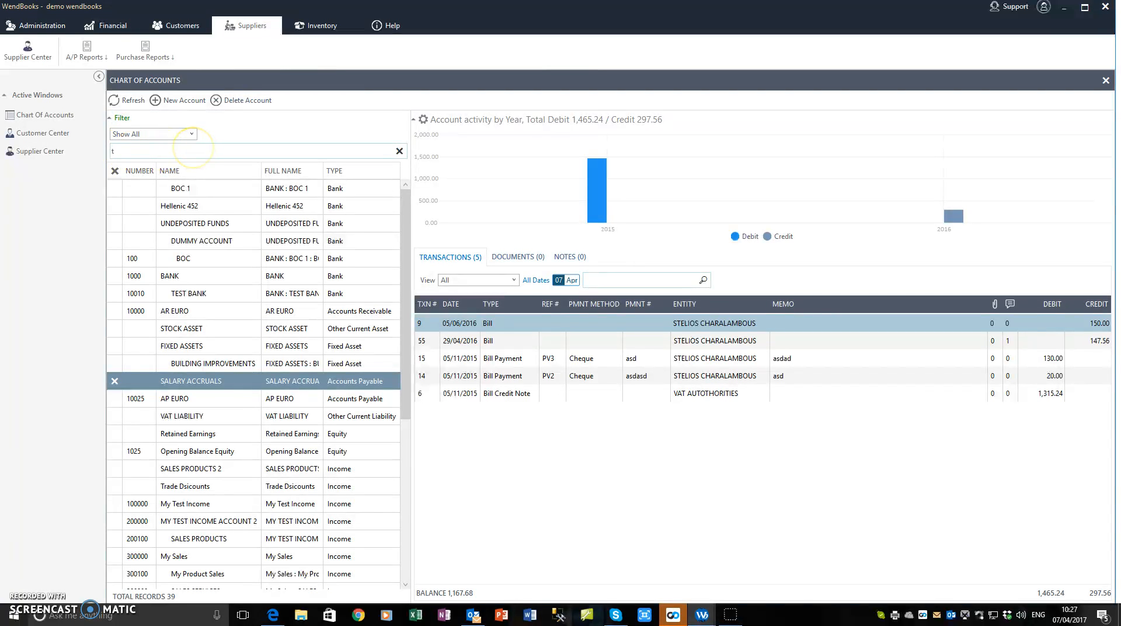
type("est bank")
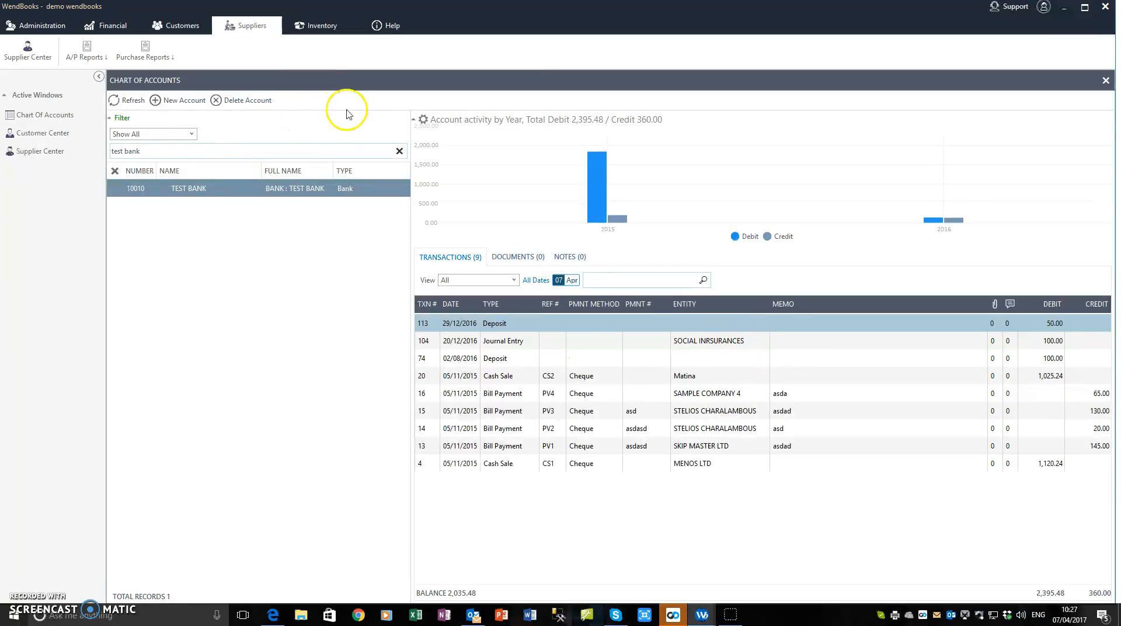
left_click(400, 150)
left_click(193, 135)
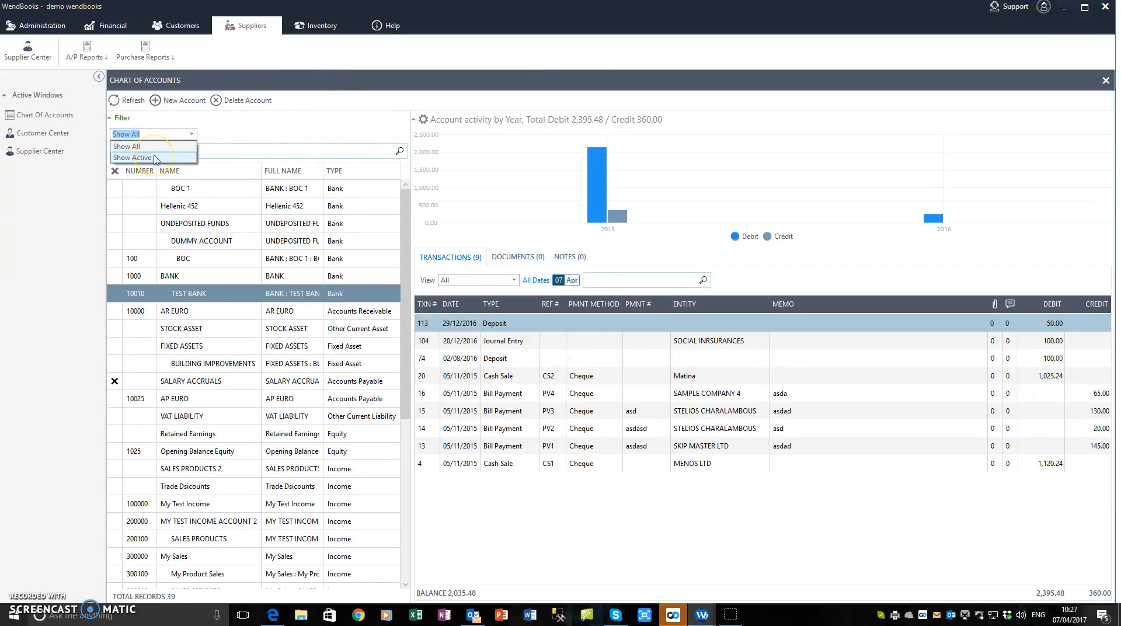
left_click(199, 382)
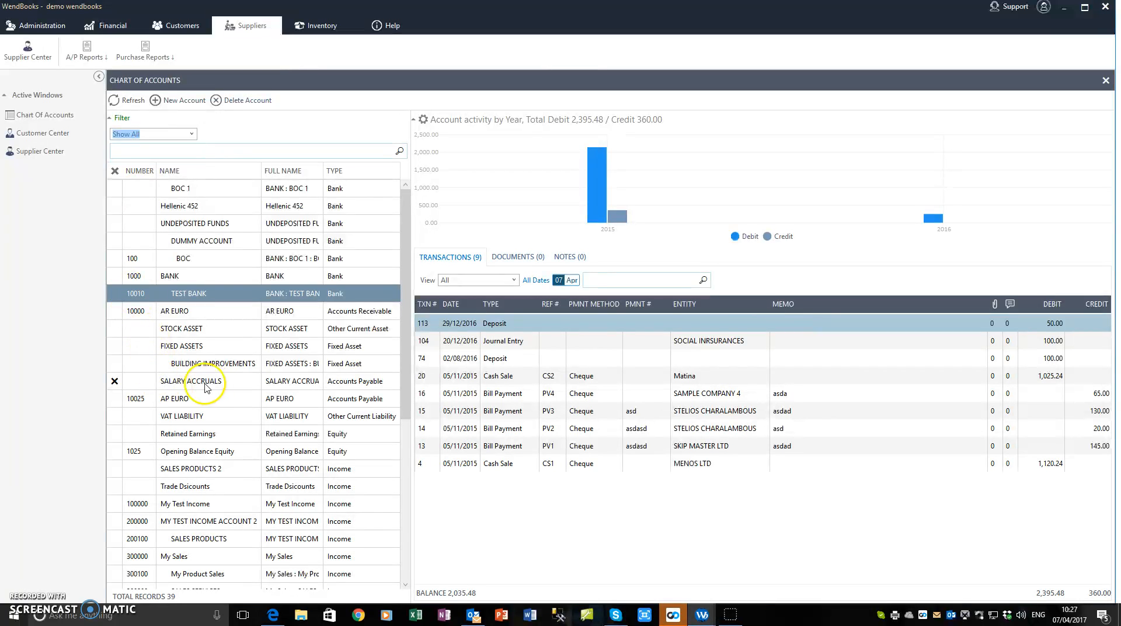
left_click(190, 382)
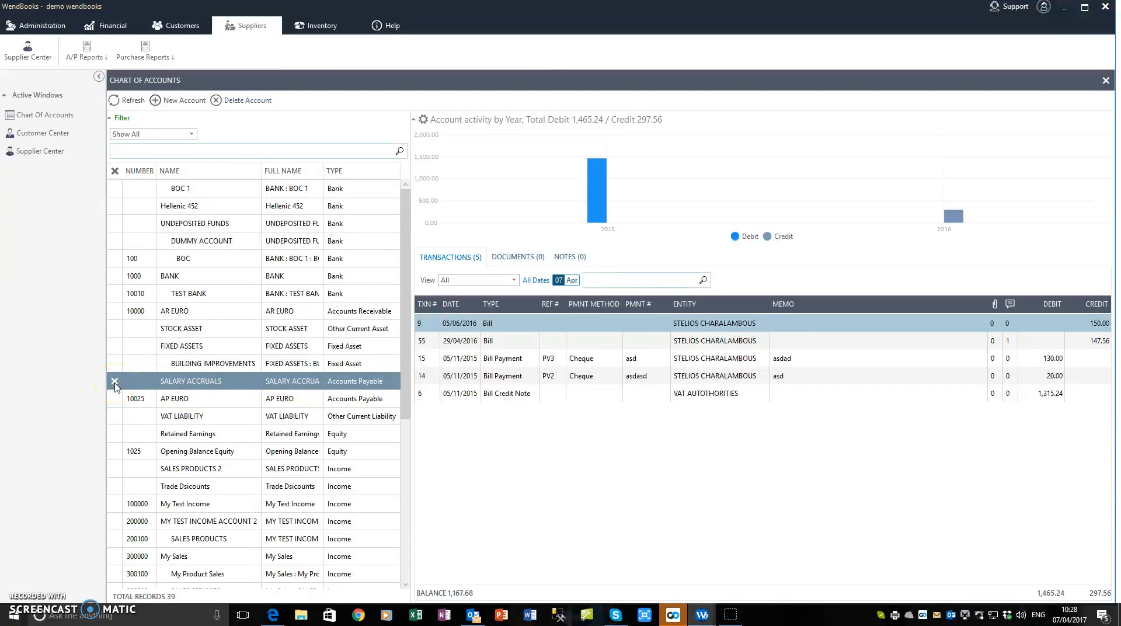
Edit SALARY ACCRUALS to keep Is Inactive ticked and save the account.
double_click(138, 384)
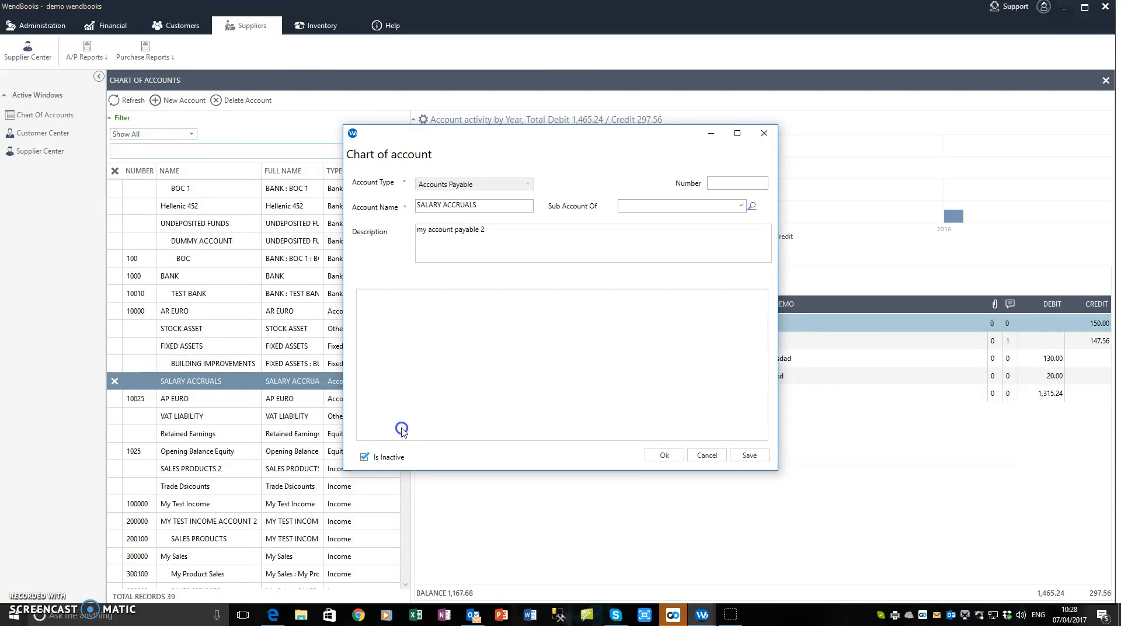
left_click(364, 458)
left_click(364, 458)
left_click(365, 457)
left_click(663, 456)
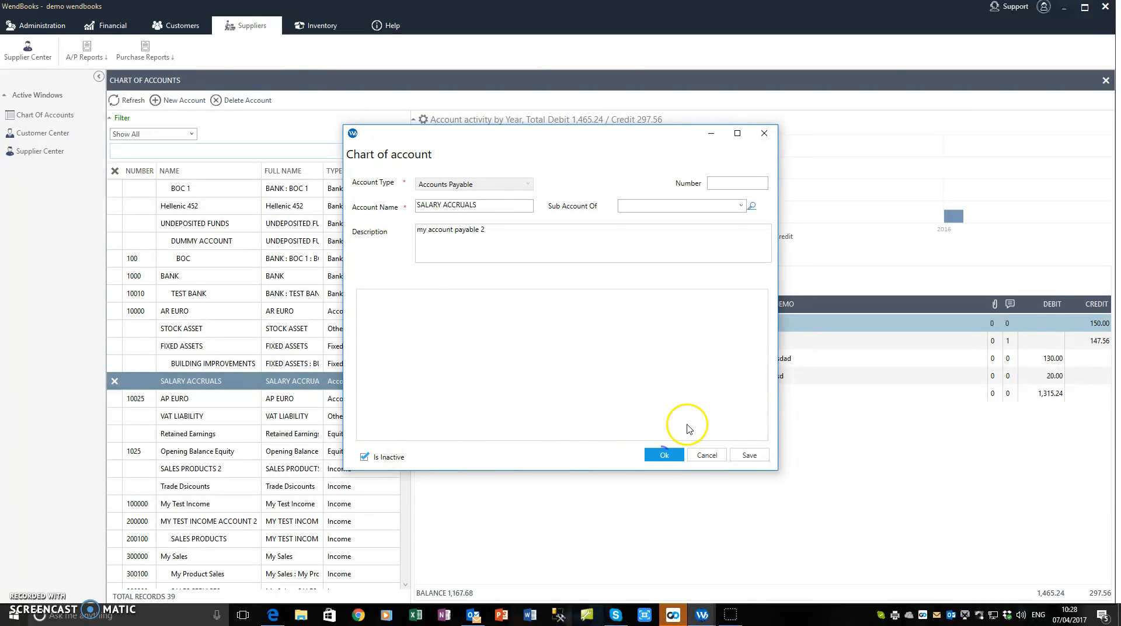
Keep the account filter on Show All, inactive accounts included, and select the AR EURO account.
left_click(188, 132)
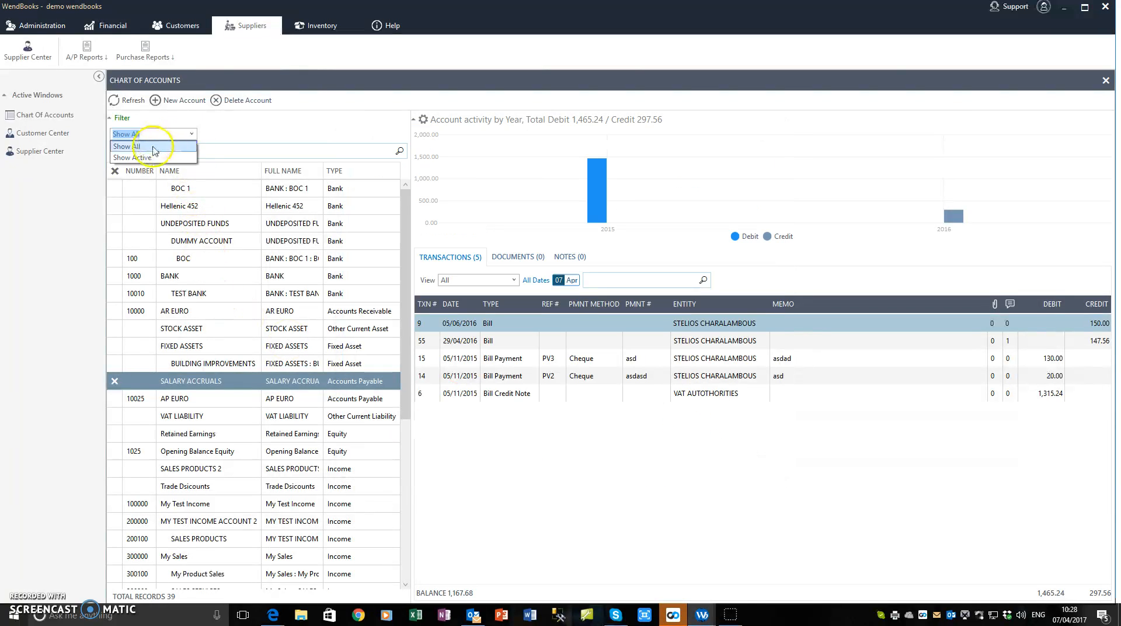
left_click(148, 151)
left_click(178, 311)
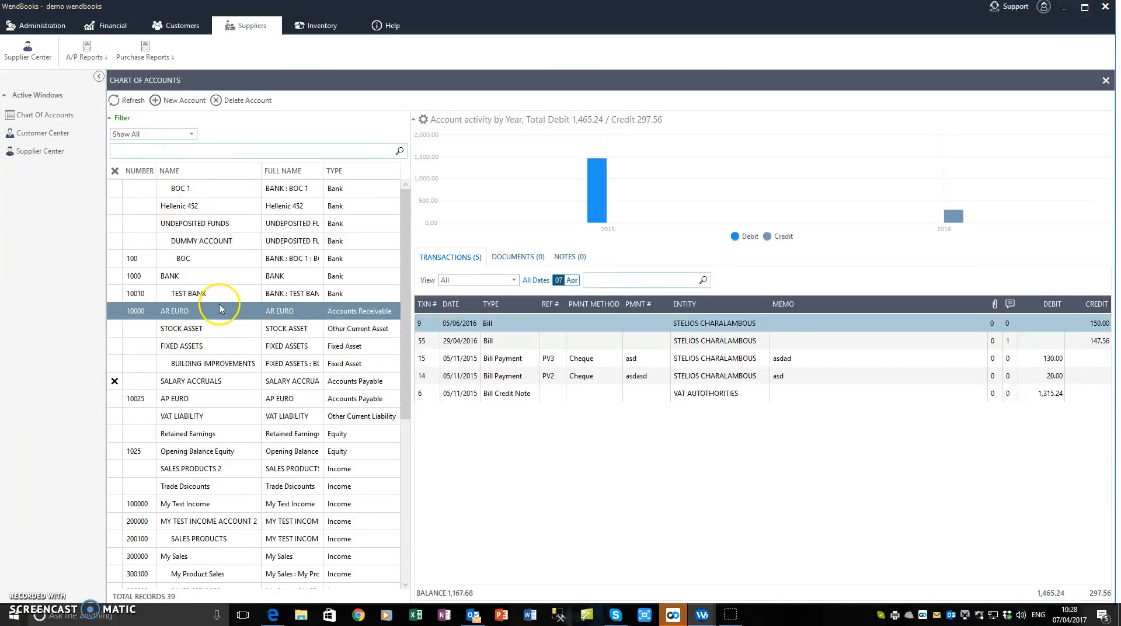